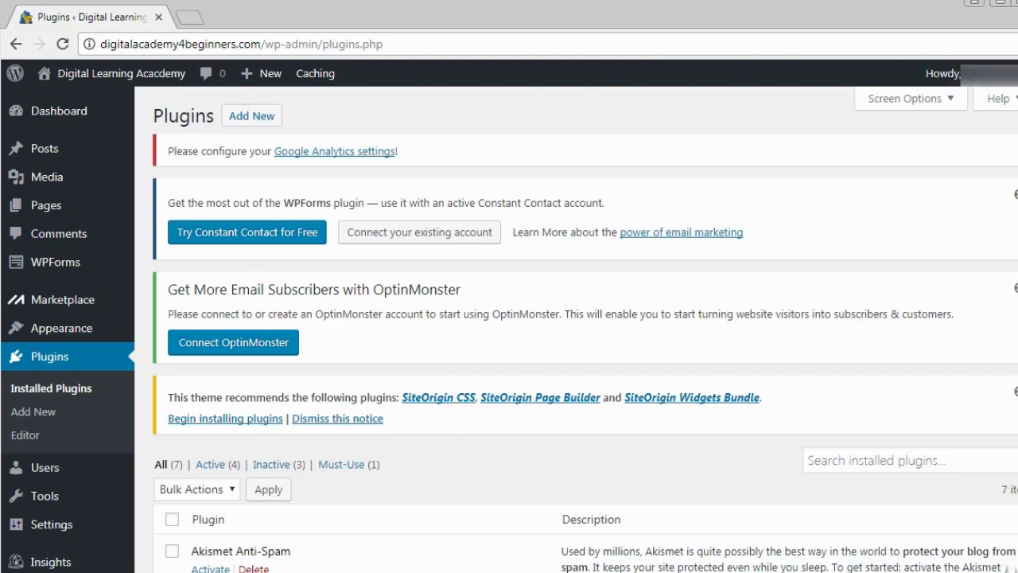
# Look through the list of installed plugins, checking which ones are active.
pyautogui.scroll(-3, 509, 329)
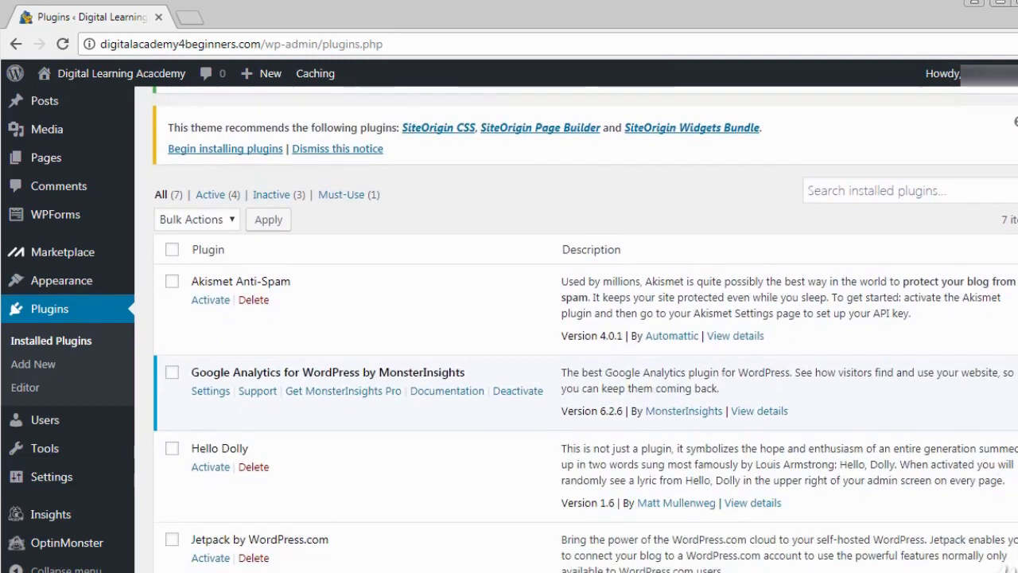
pyautogui.scroll(-1, 508, 329)
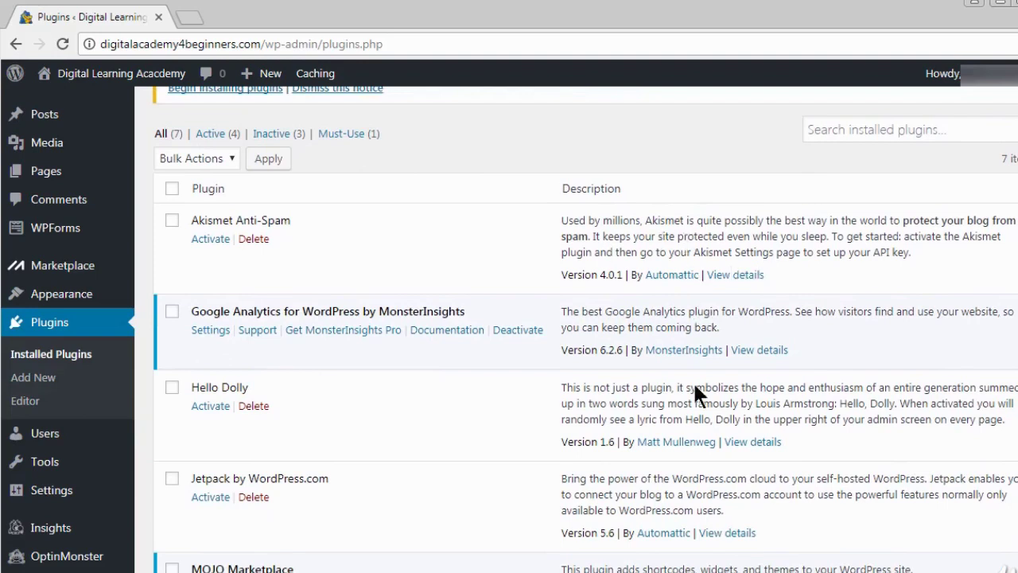
pyautogui.scroll(-2, 686, 500)
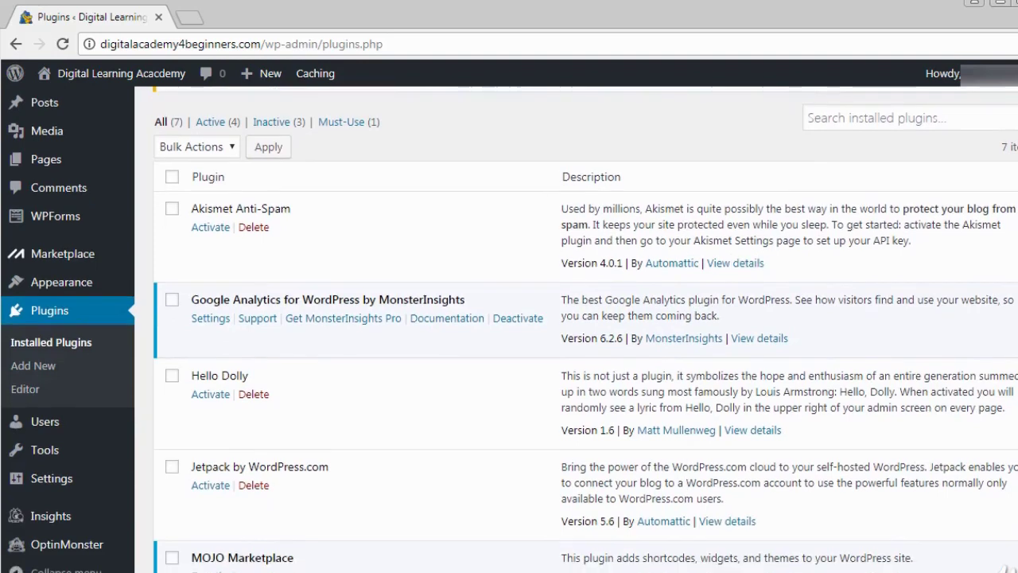
pyautogui.scroll(-1, 585, 329)
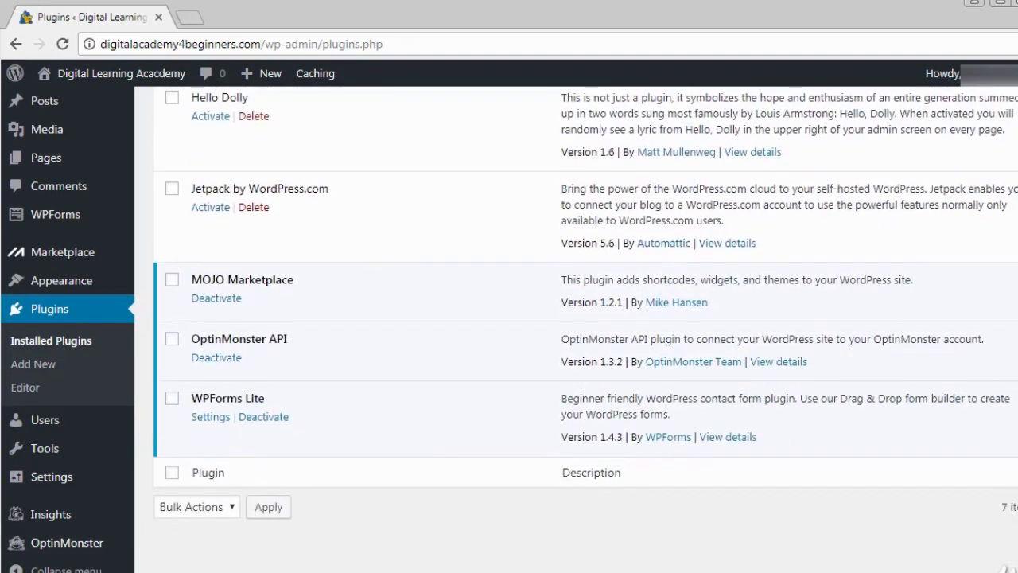
pyautogui.scroll(5, 585, 330)
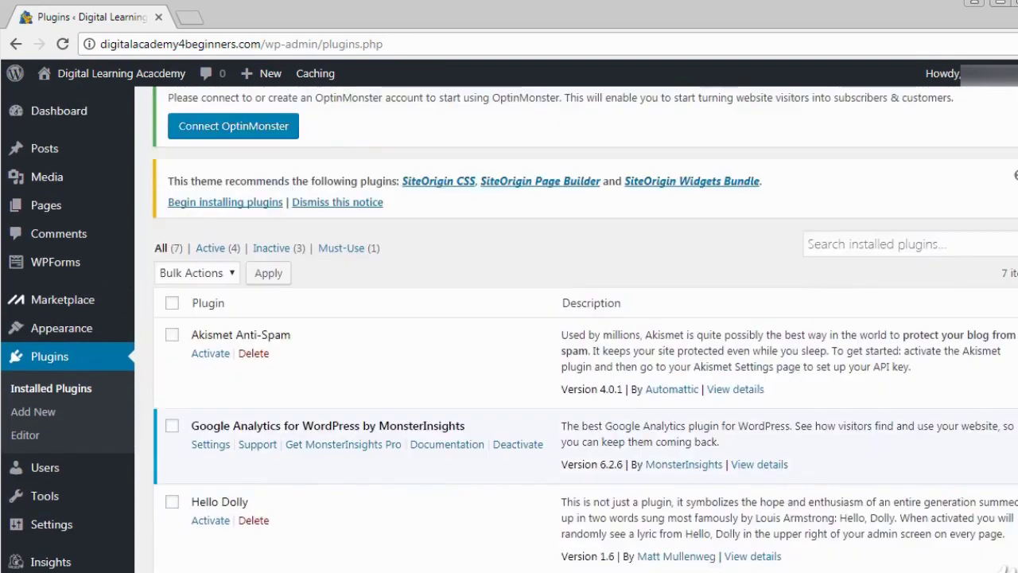
pyautogui.scroll(1, 586, 330)
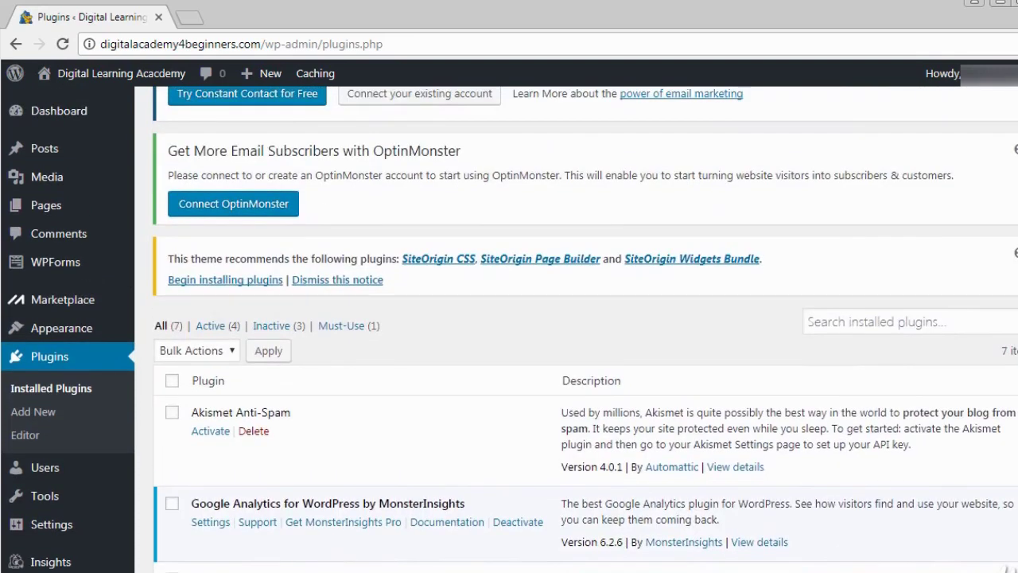
pyautogui.scroll(-2, 585, 329)
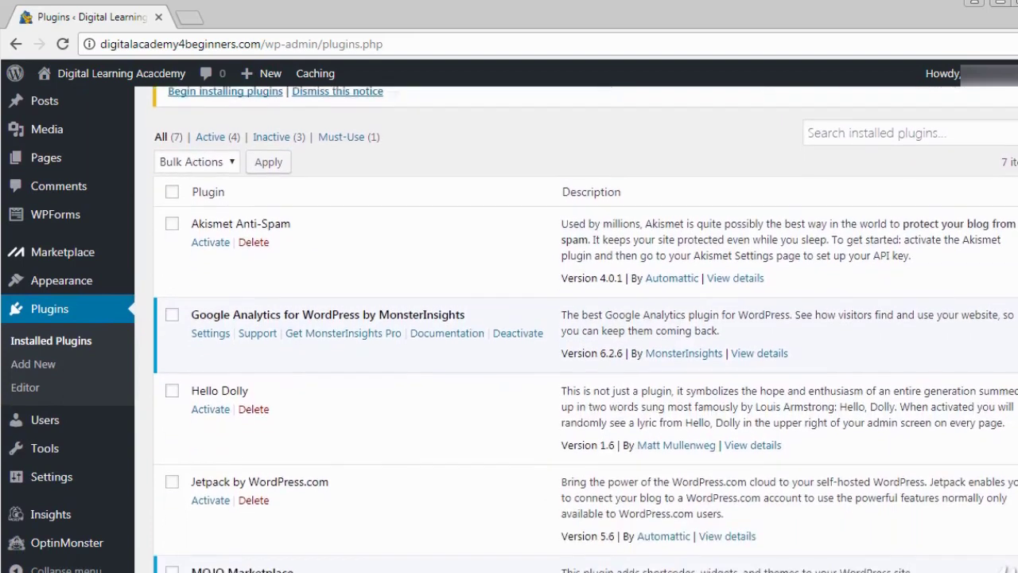
pyautogui.scroll(-1, 586, 329)
pyautogui.scroll(3, 586, 329)
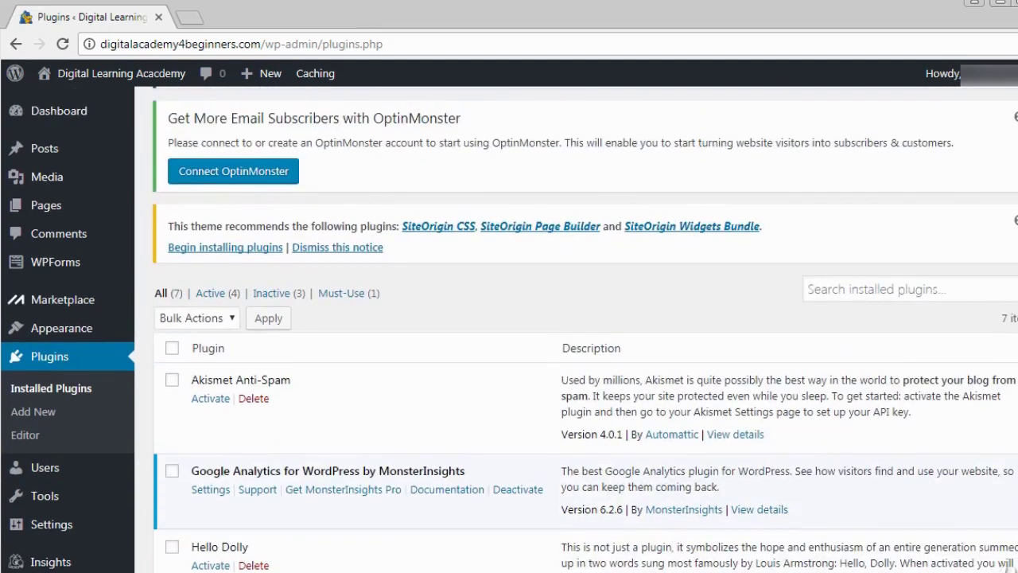
# Select all installed plugins and deactivate them with one bulk action.
pyautogui.click(171, 349)
pyautogui.click(228, 316)
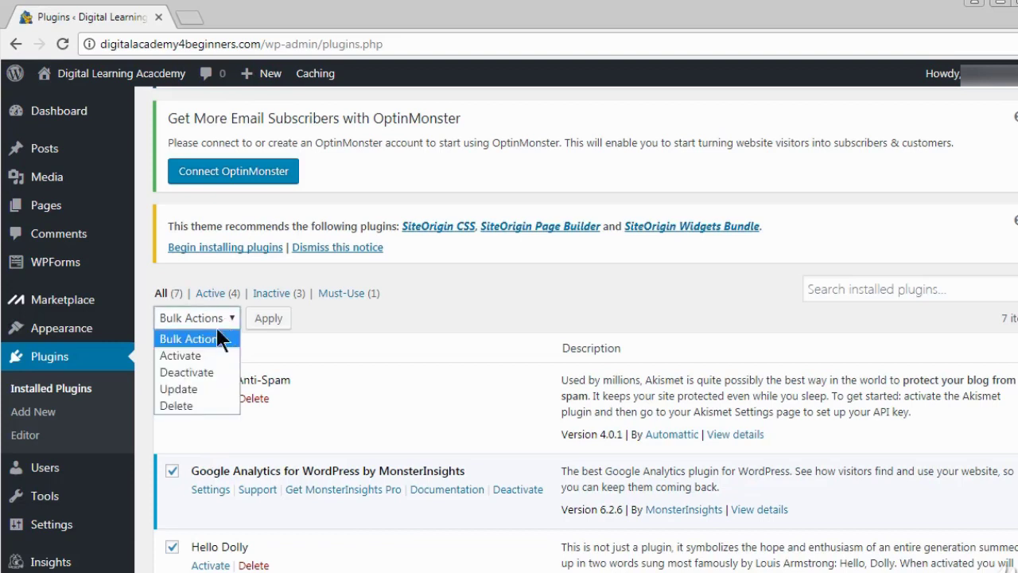
pyautogui.click(178, 369)
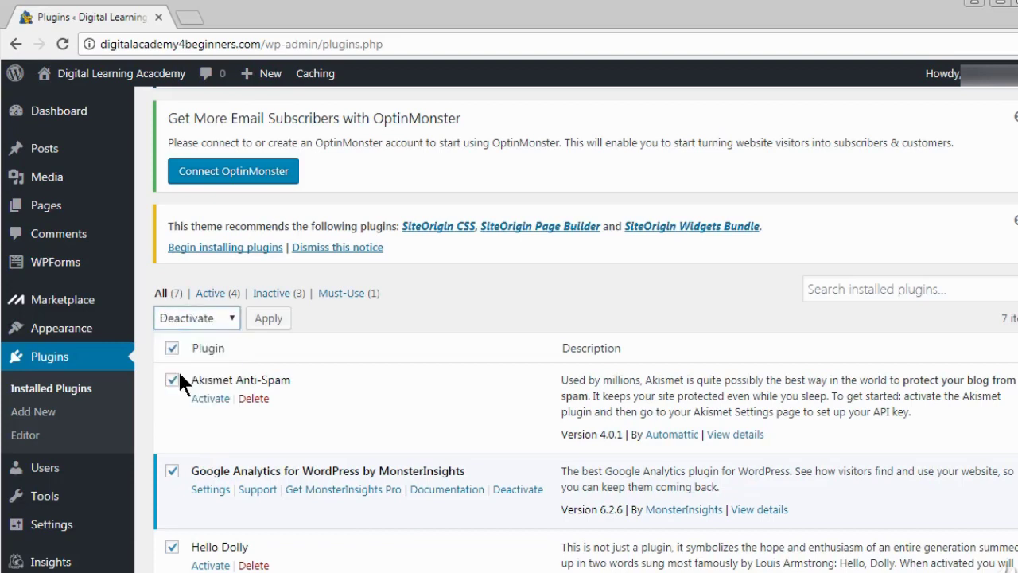
pyautogui.click(266, 323)
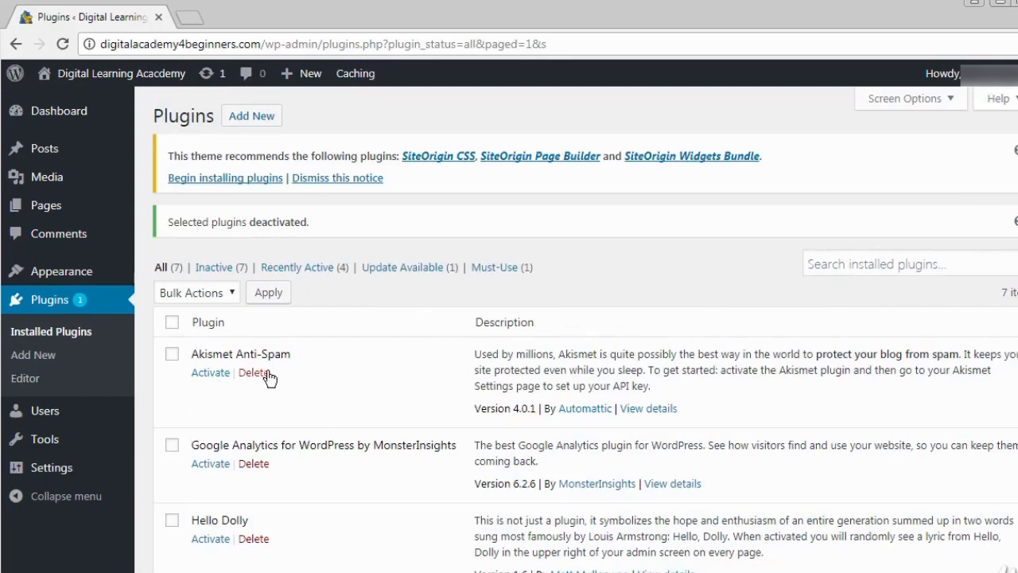
# Select all the deactivated plugins and bulk delete them together with their data, confirming the deletion.
pyautogui.click(172, 322)
pyautogui.click(229, 301)
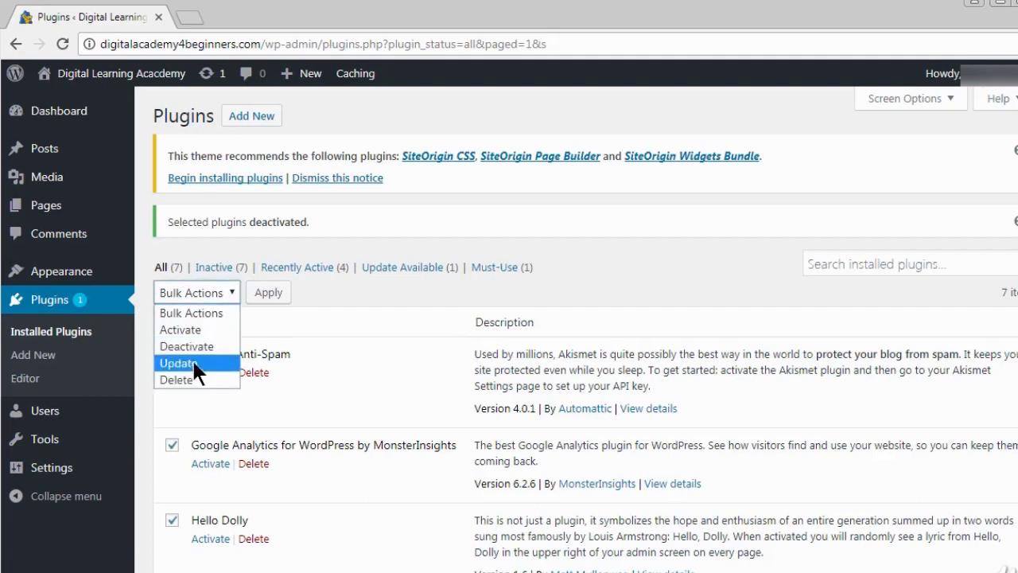
pyautogui.click(191, 379)
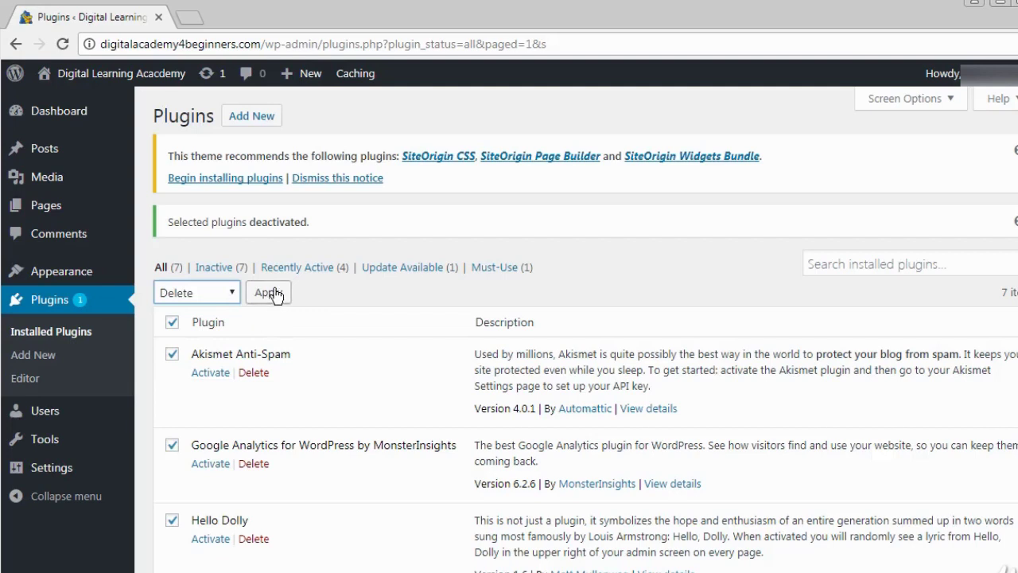
pyautogui.scroll(-4, 1007, 567)
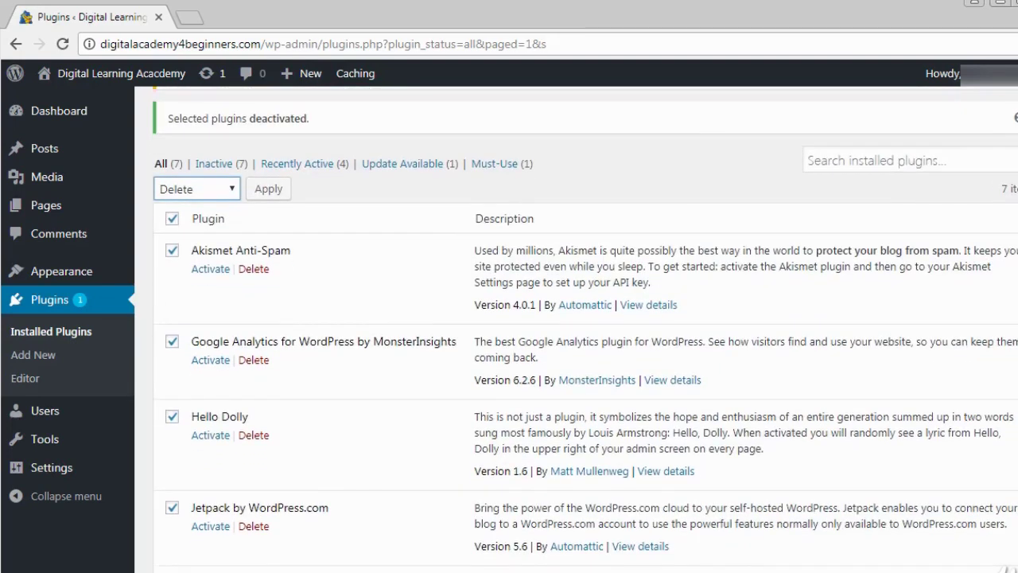
pyautogui.scroll(4, 1007, 567)
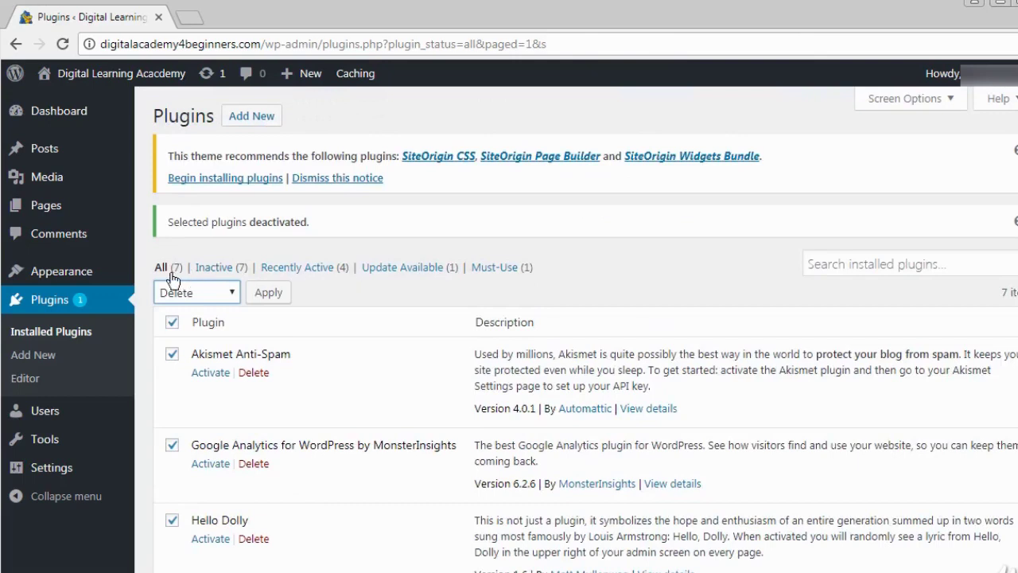
pyautogui.click(268, 293)
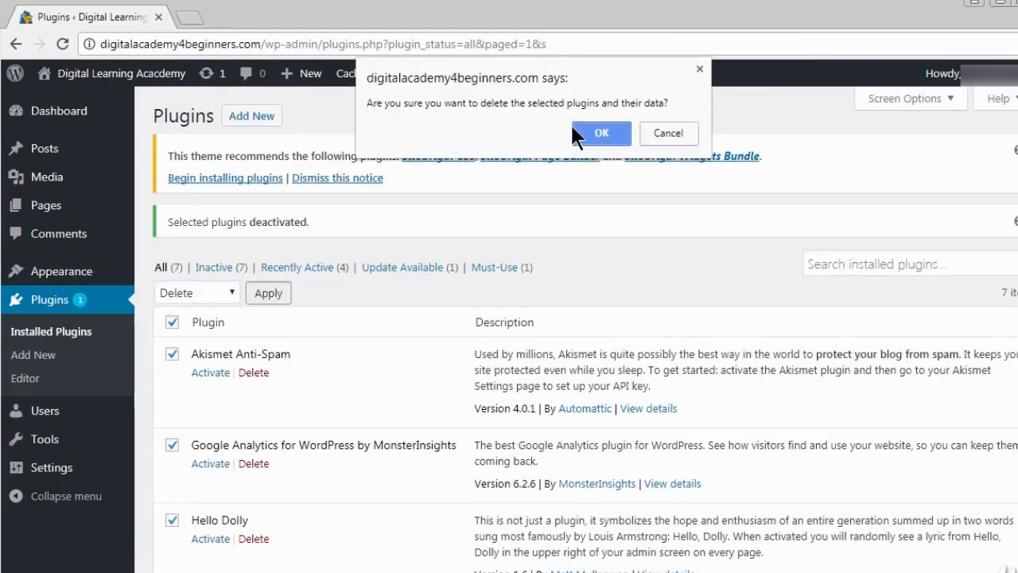
pyautogui.click(596, 134)
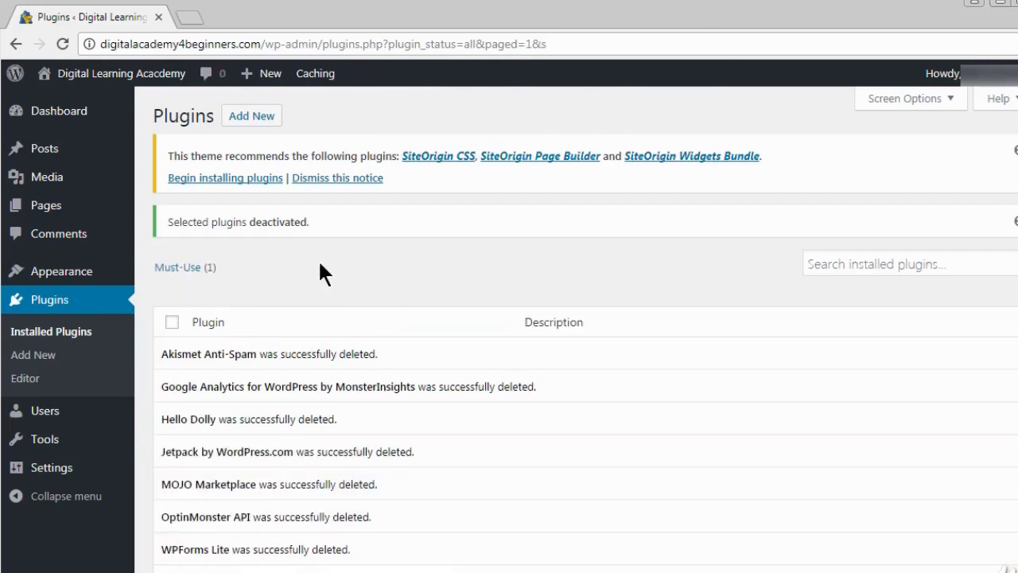
# Review the plugin deletion results and reload the installed plugins list.
pyautogui.scroll(-1, 585, 330)
pyautogui.scroll(-1, 585, 329)
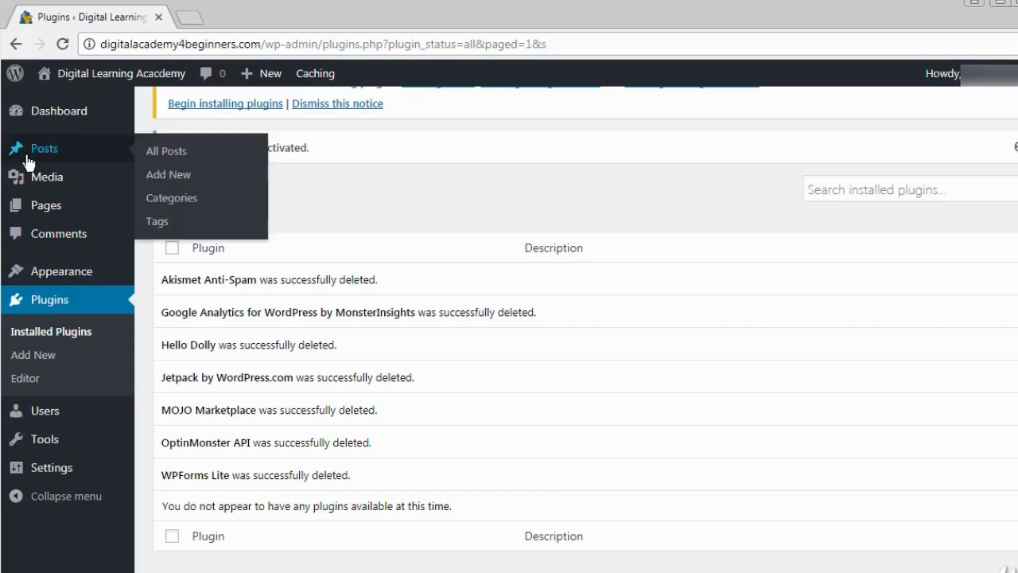
pyautogui.moveTo(7, 415)
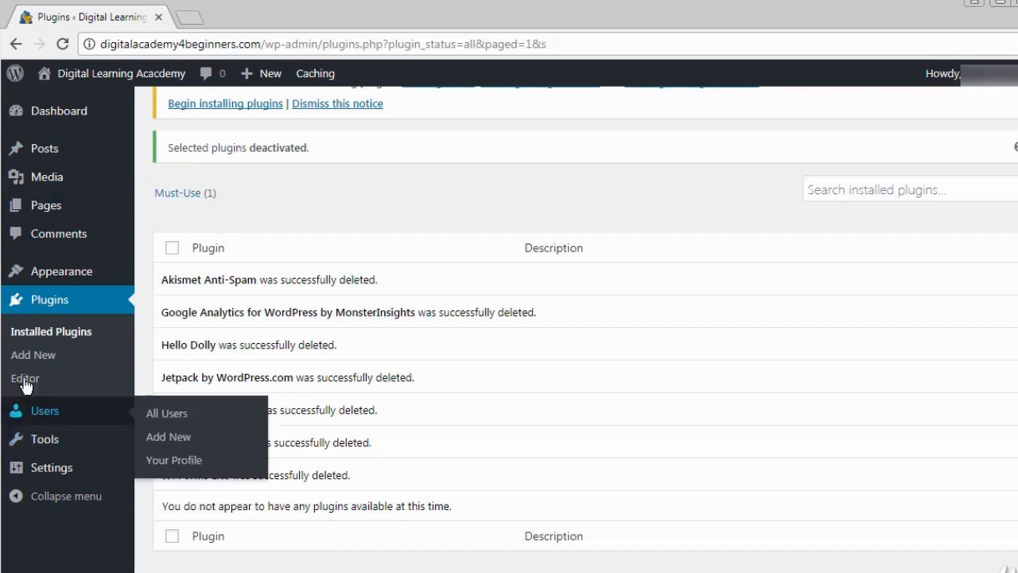
pyautogui.click(51, 304)
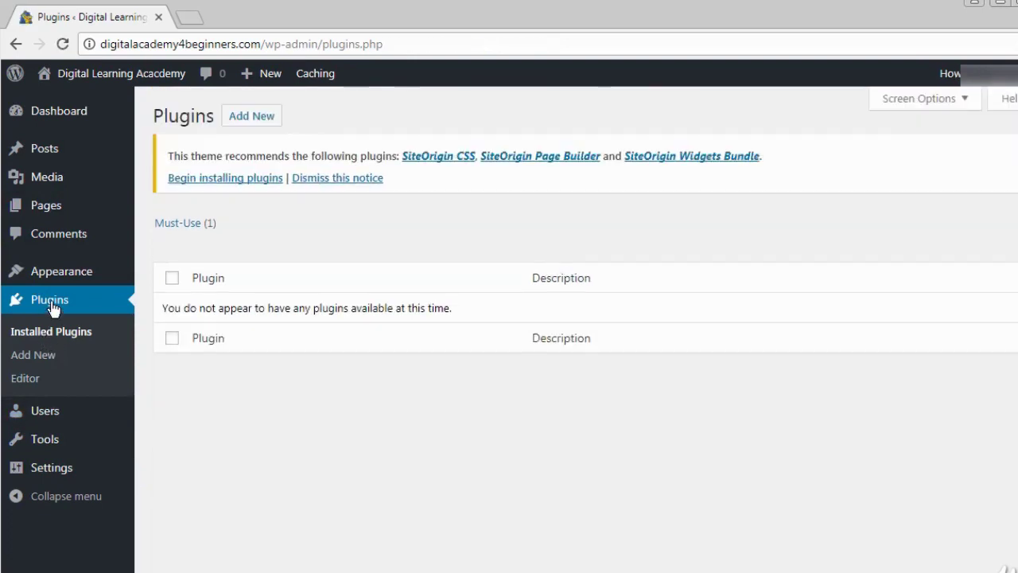
# Search the plugins available to add for "black studio", and install and activate Black Studio TinyMCE Widget.
pyautogui.click(32, 359)
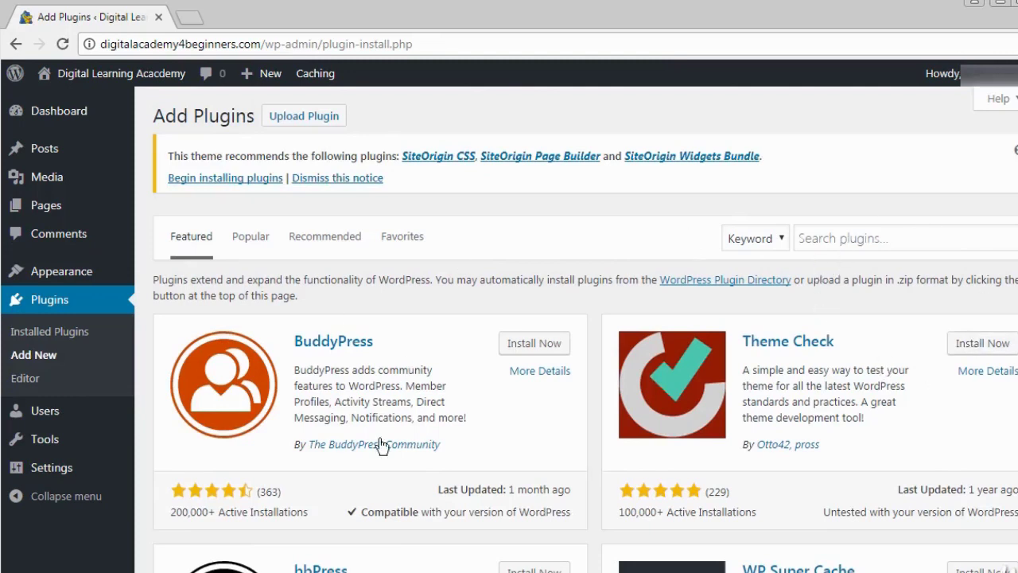
pyautogui.click(843, 239)
pyautogui.click(851, 240)
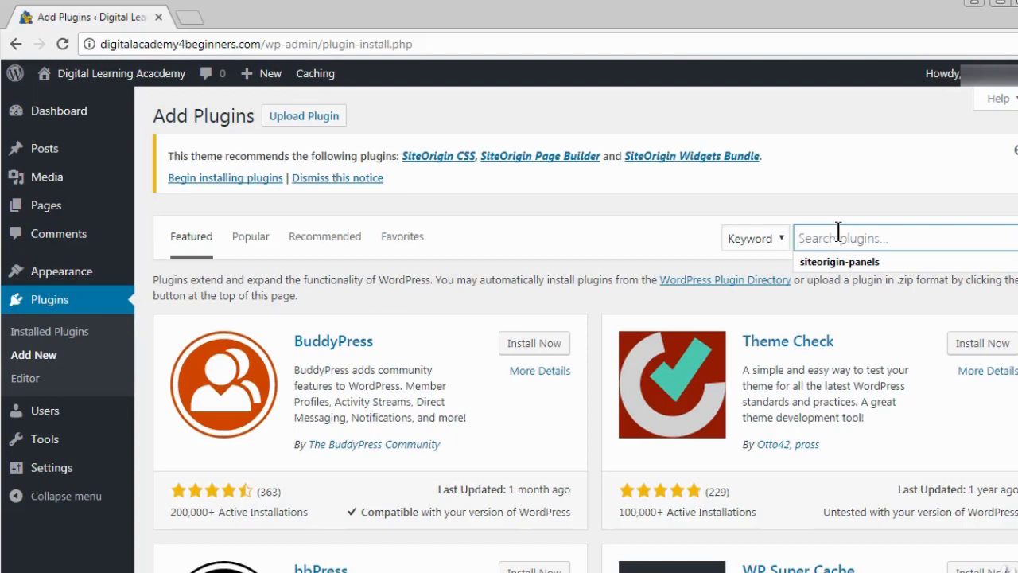
pyautogui.write('black')
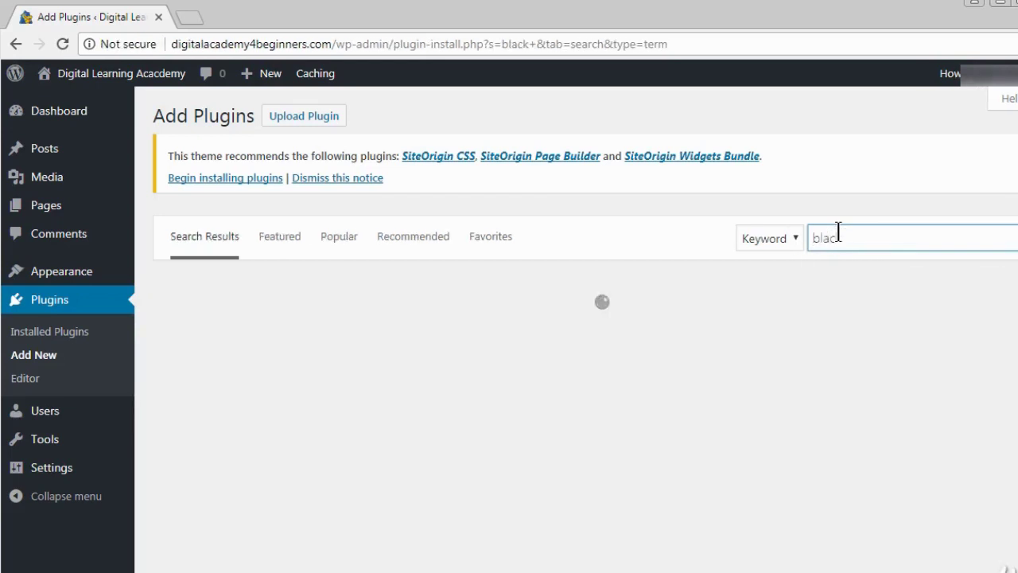
pyautogui.write(' studio')
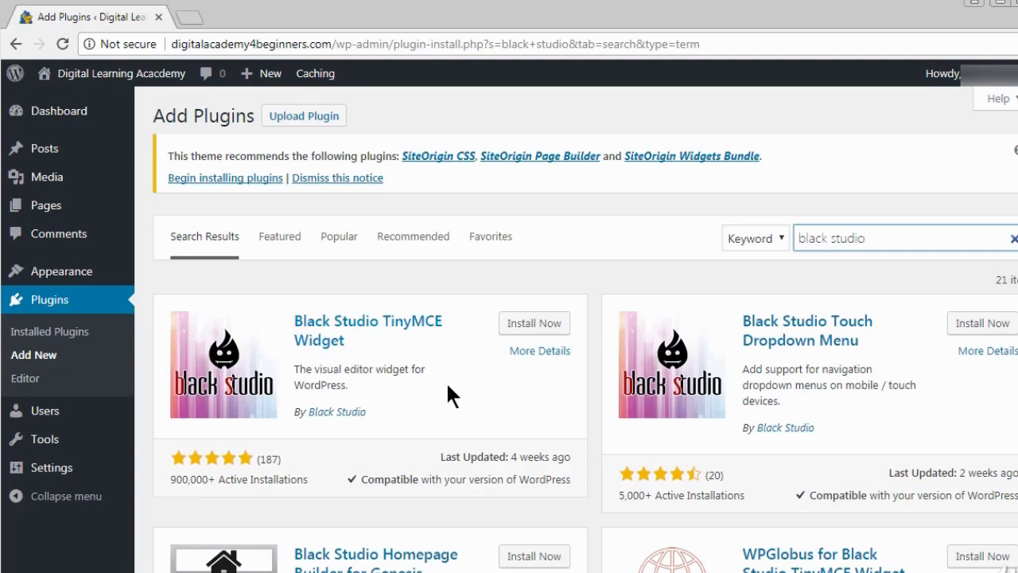
pyautogui.click(541, 329)
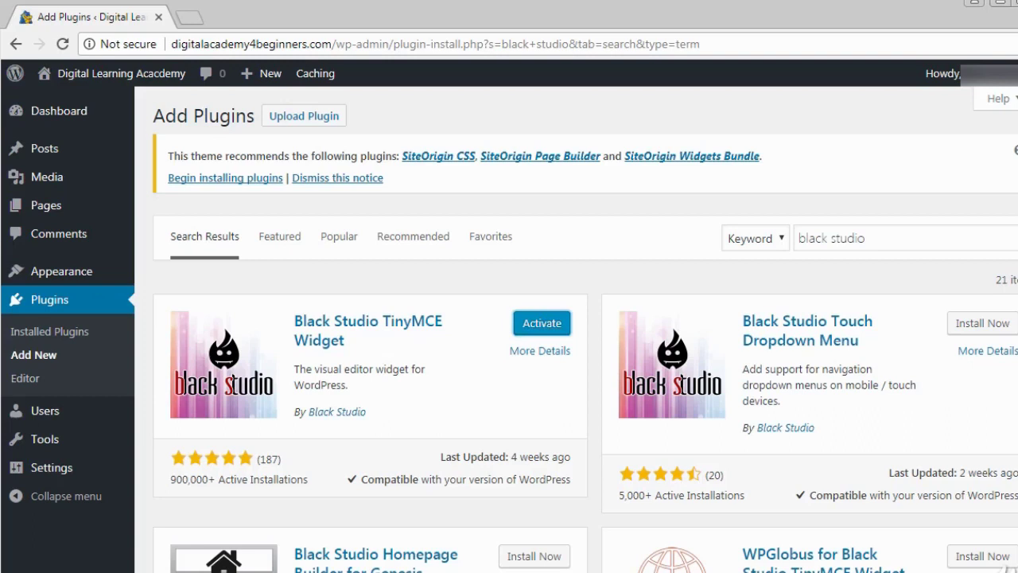
pyautogui.click(542, 324)
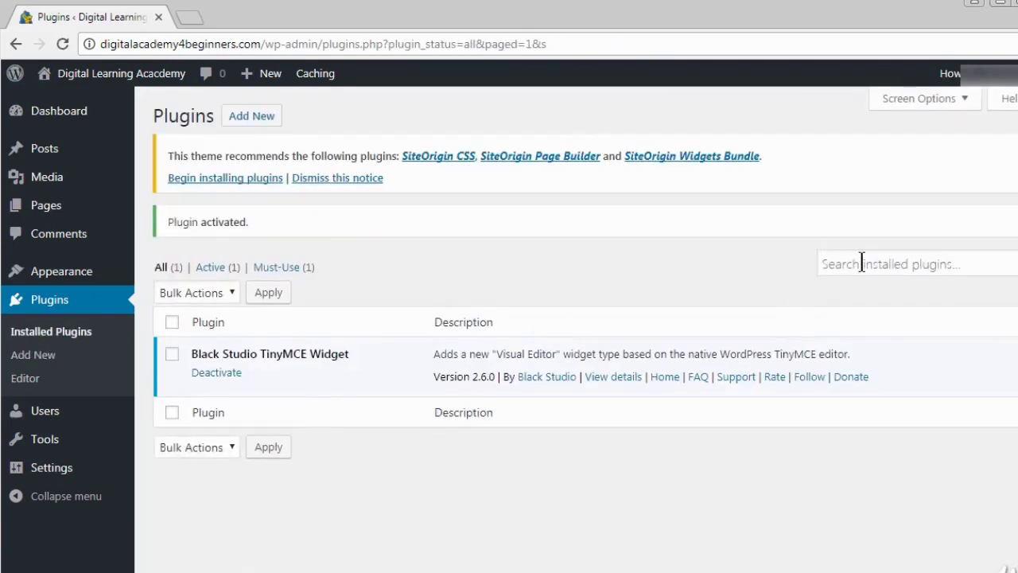
# Search the installed plugins for "contact form 7".
pyautogui.click(861, 263)
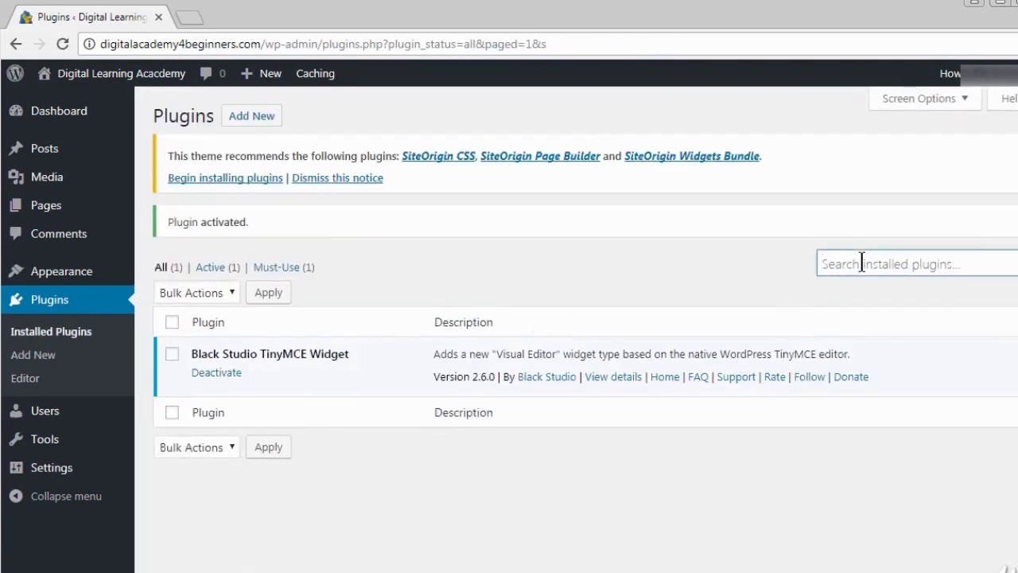
pyautogui.write('contact')
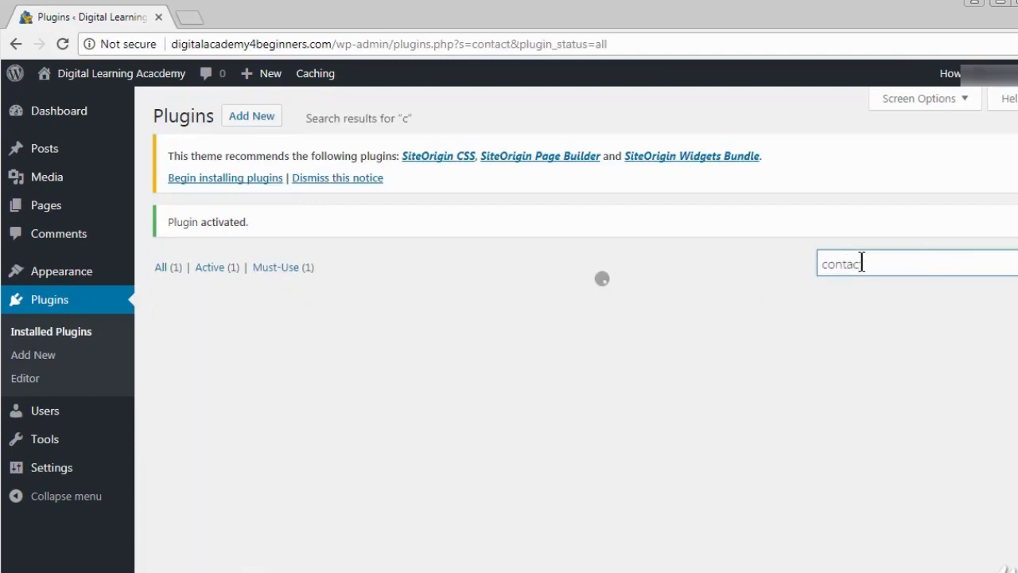
pyautogui.write(' form')
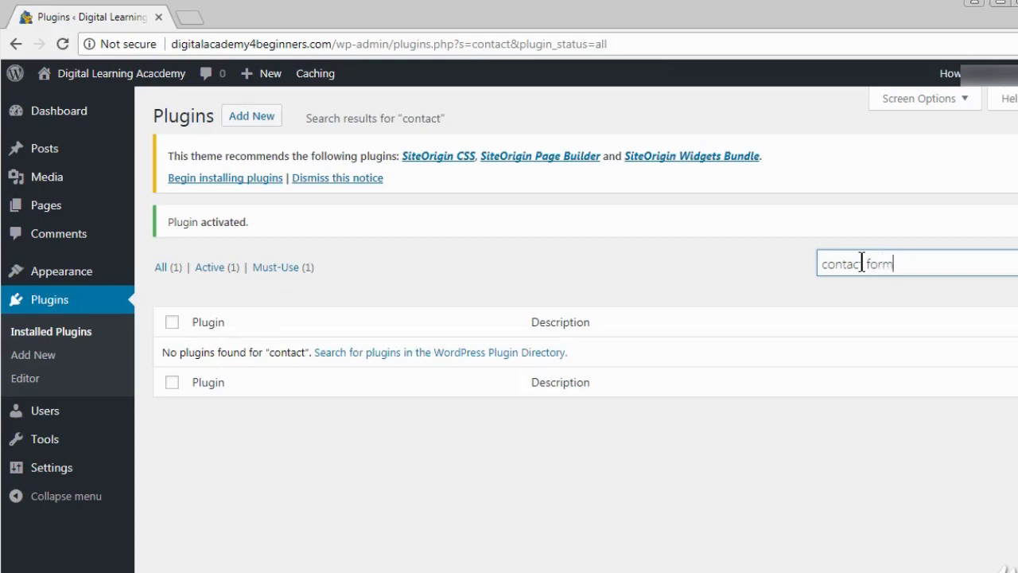
pyautogui.write(' 7')
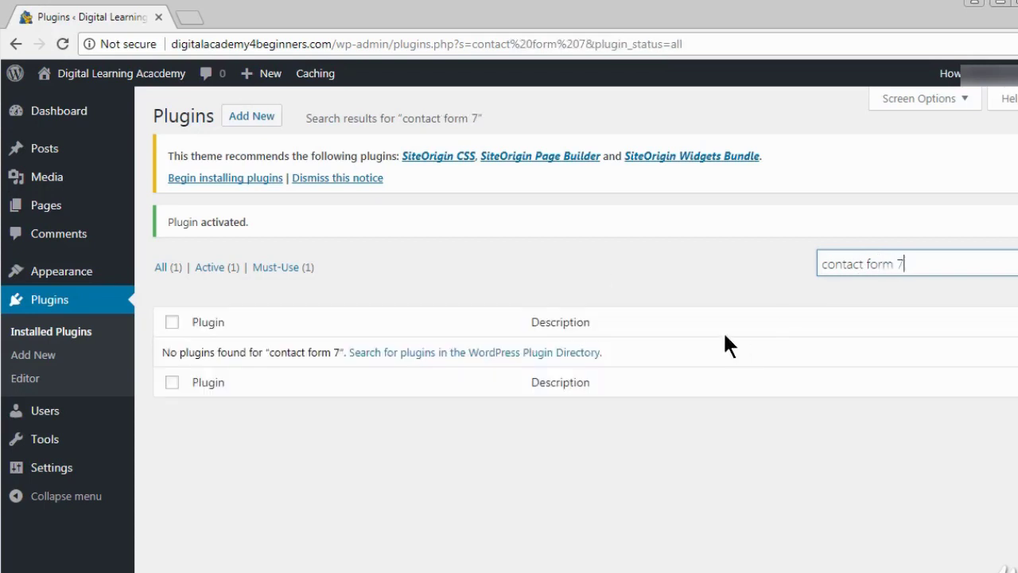
pyautogui.press('BackSpace')
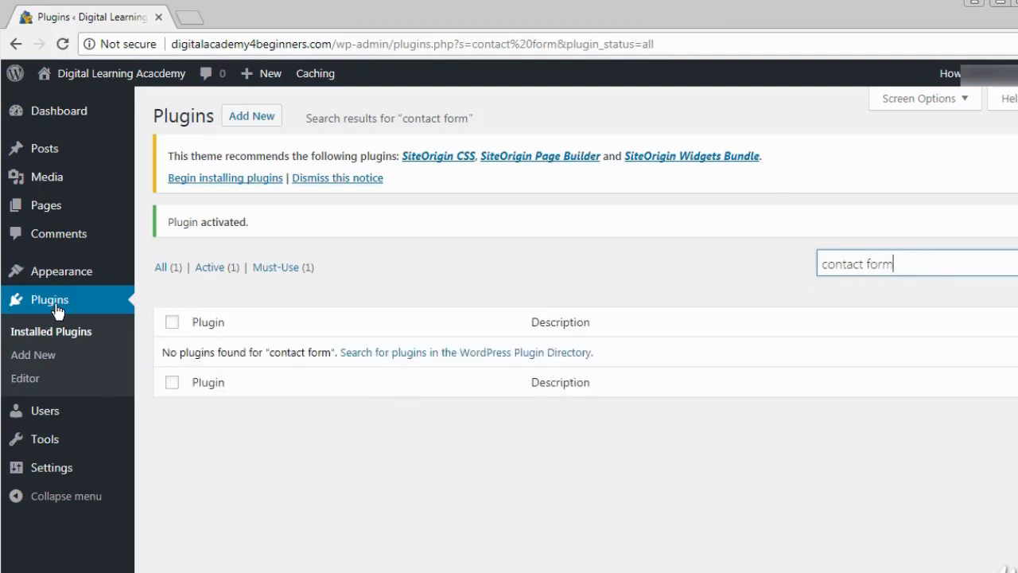
# Search the plugins available to add for "contact", and install and activate Contact Form 7.
pyautogui.click(55, 309)
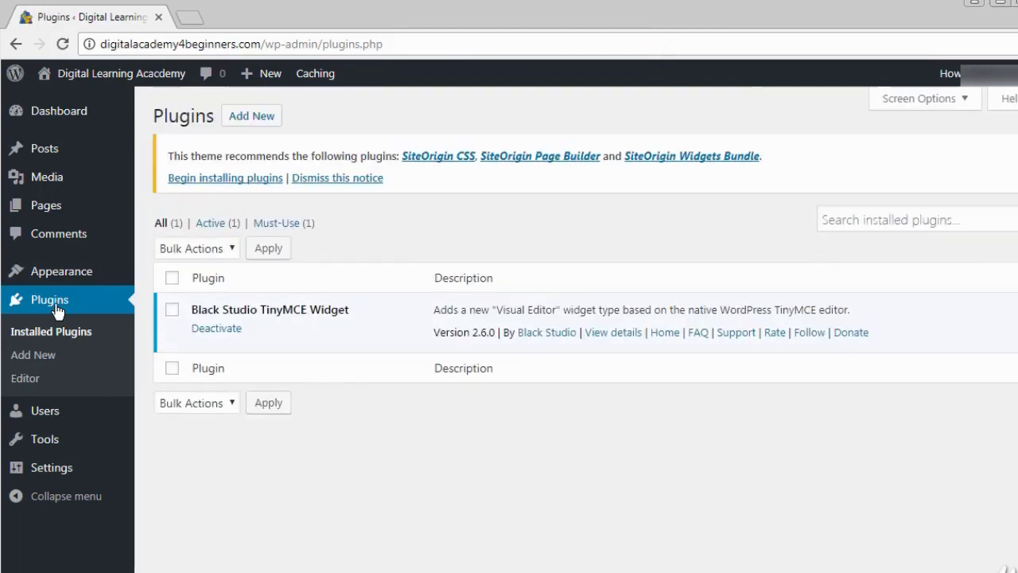
pyautogui.click(56, 361)
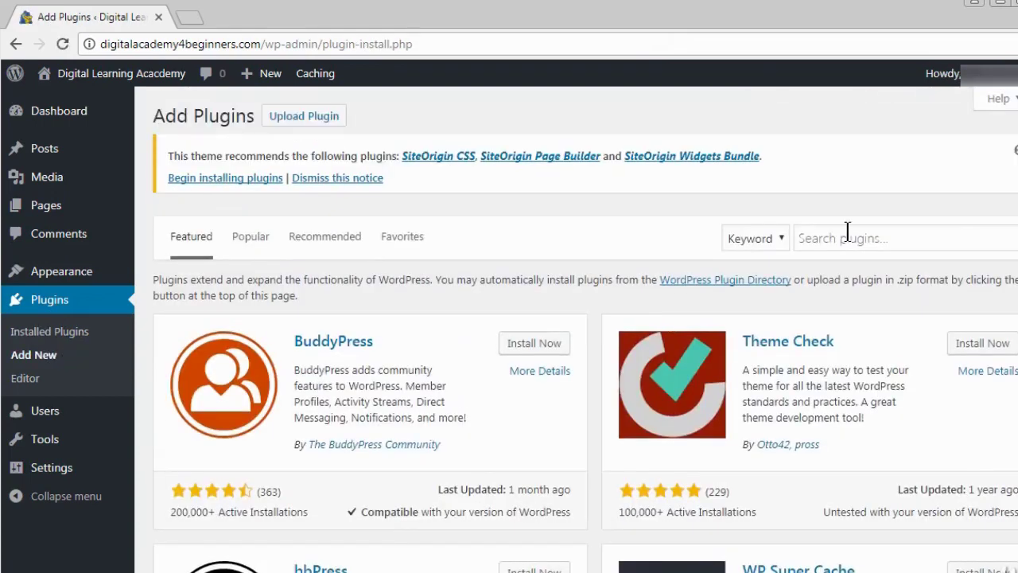
pyautogui.click(838, 237)
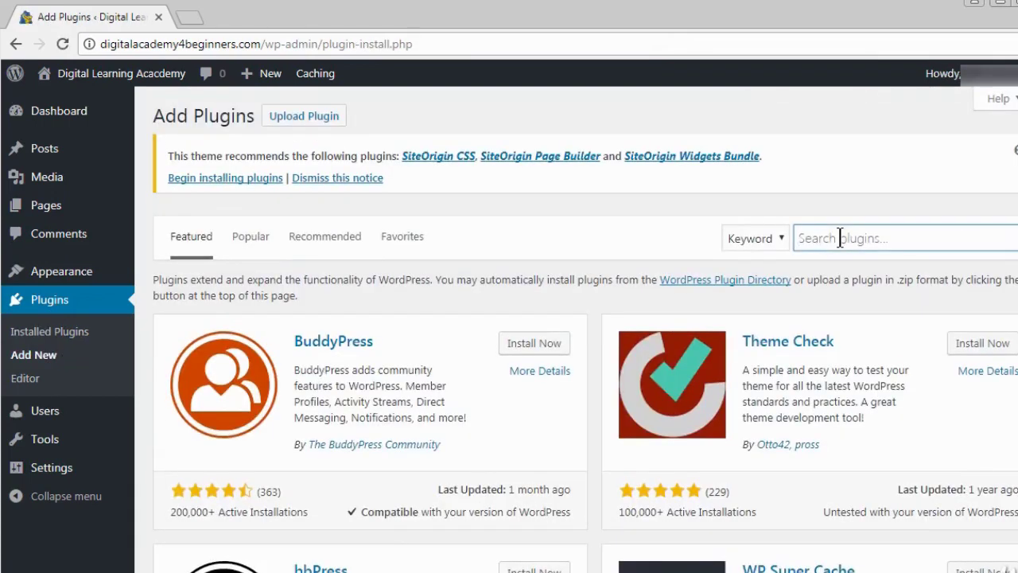
pyautogui.write('conta')
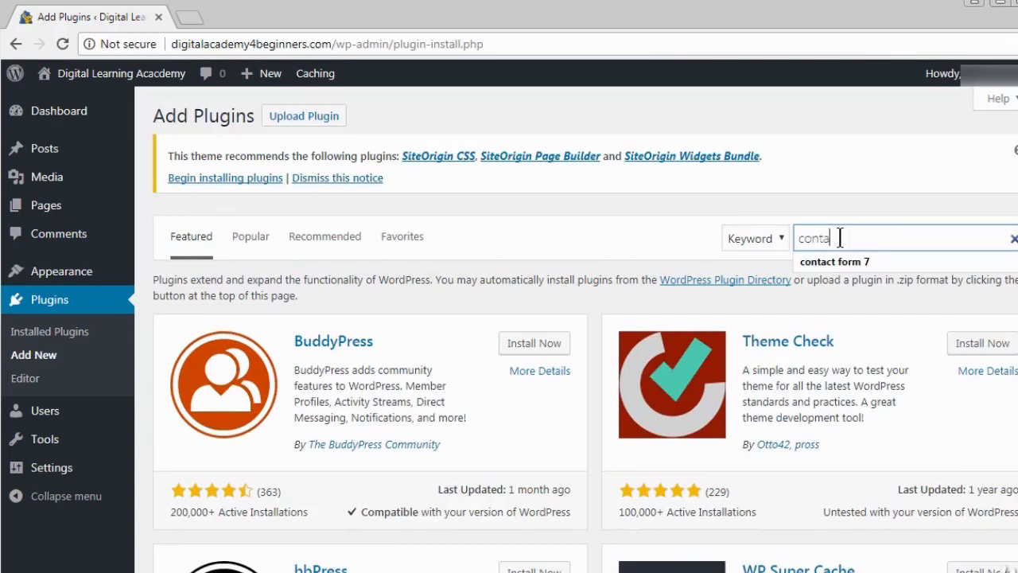
pyautogui.write('ct')
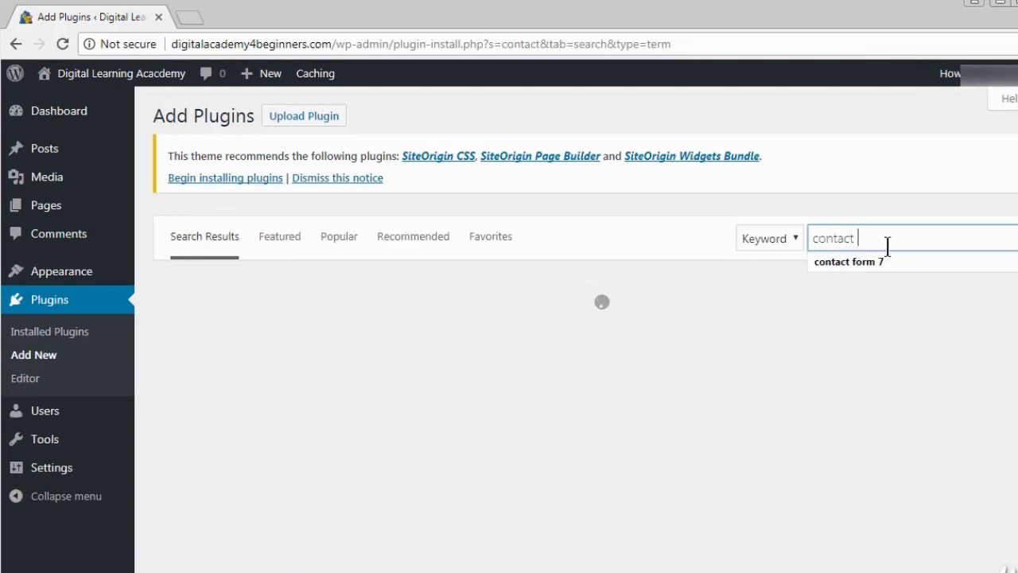
pyautogui.write(' fo')
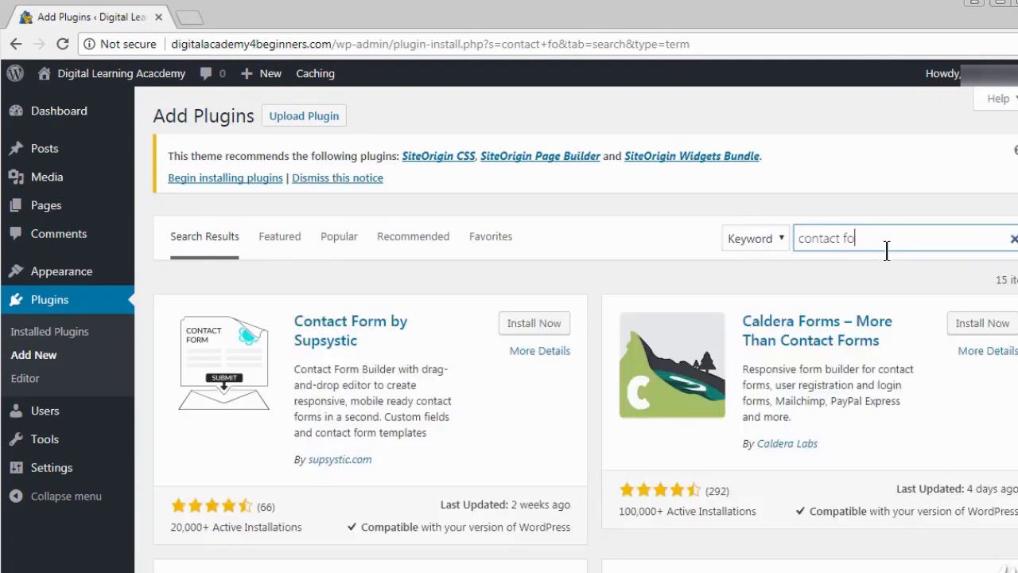
pyautogui.write('rm7')
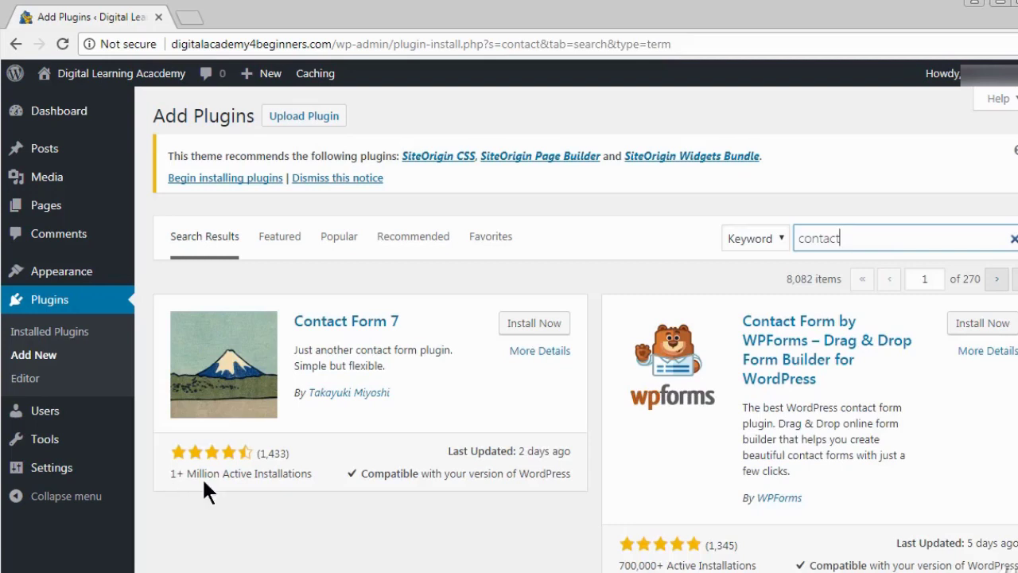
pyautogui.click(545, 329)
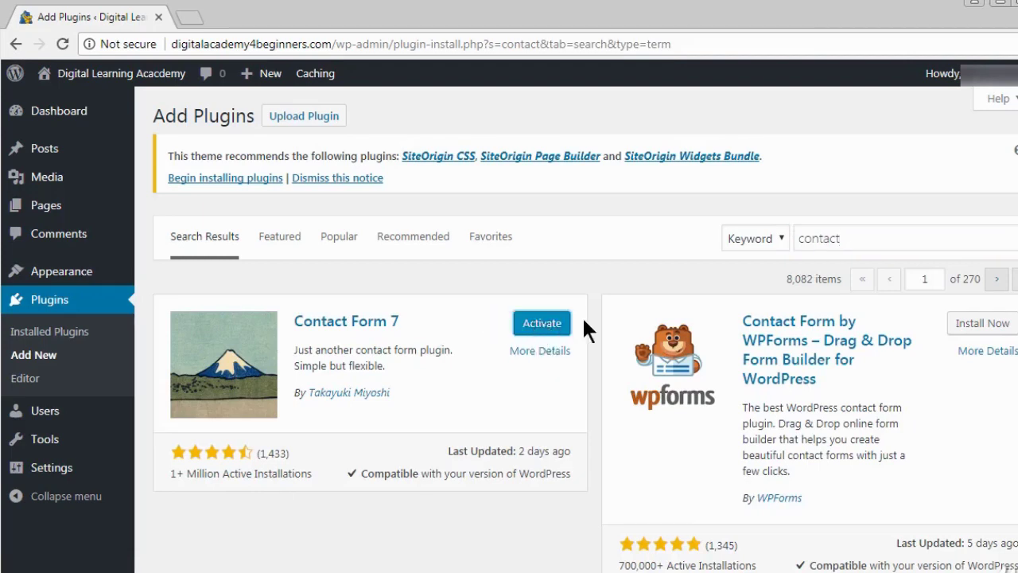
pyautogui.click(546, 326)
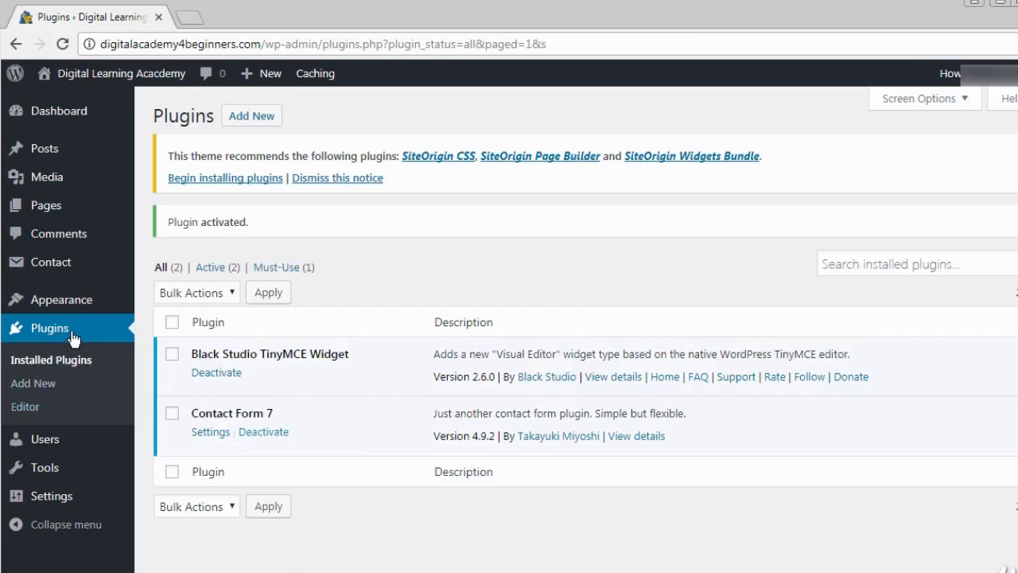
# Search the plugins available to add for "duplicate page", and install and activate the Duplicate Page plugin.
pyautogui.click(42, 388)
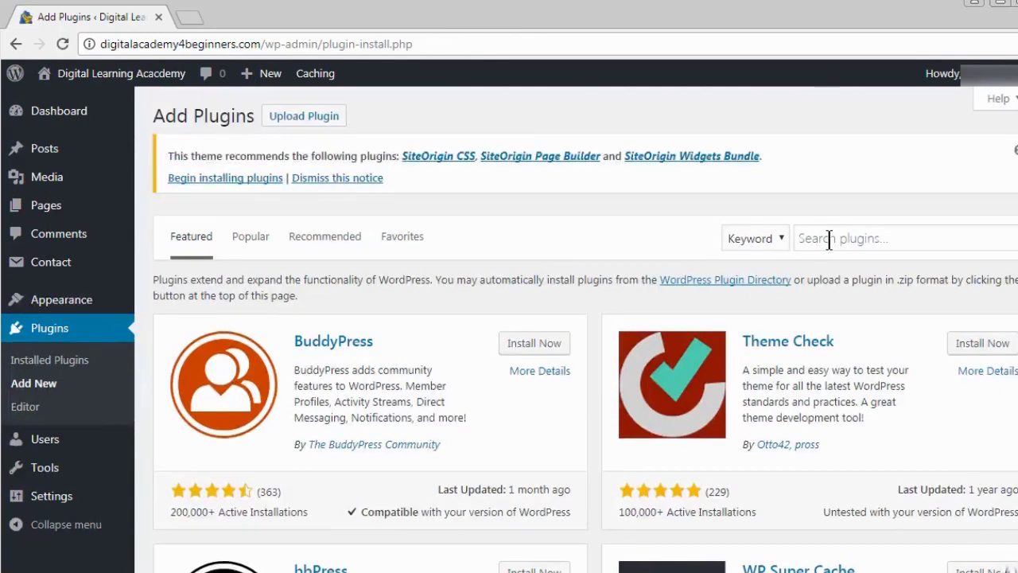
pyautogui.click(828, 239)
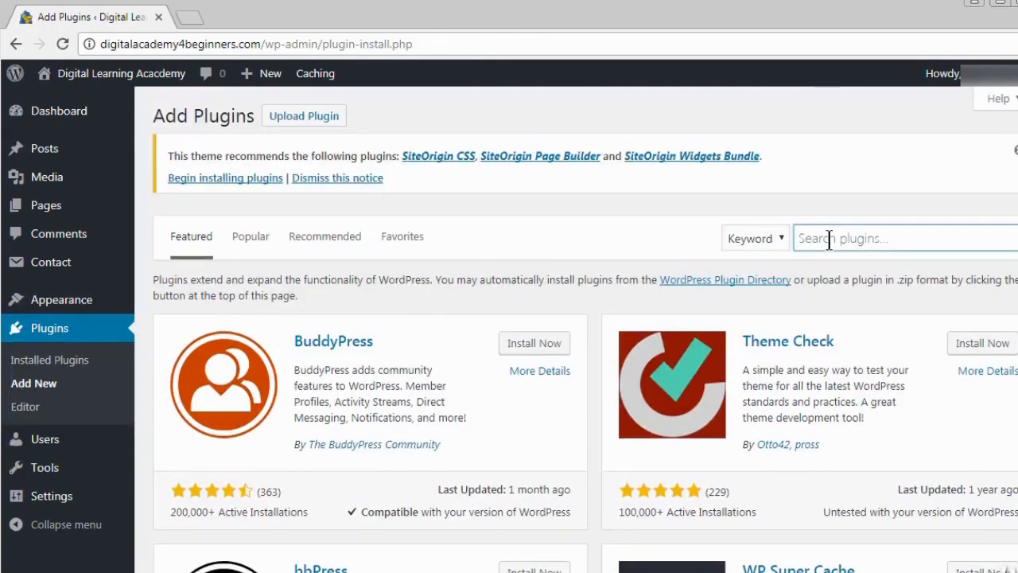
pyautogui.write('d')
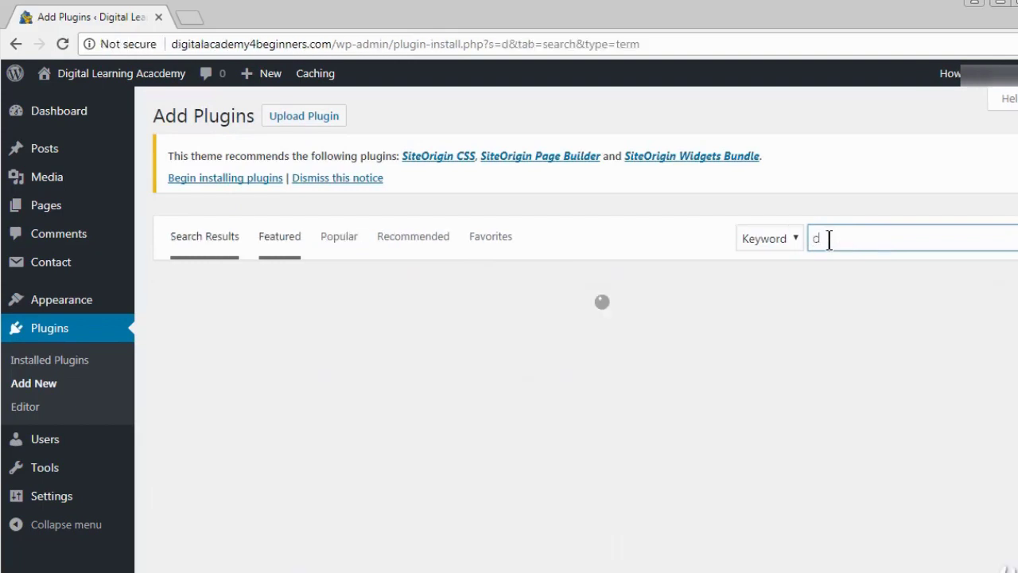
pyautogui.write('uplicat')
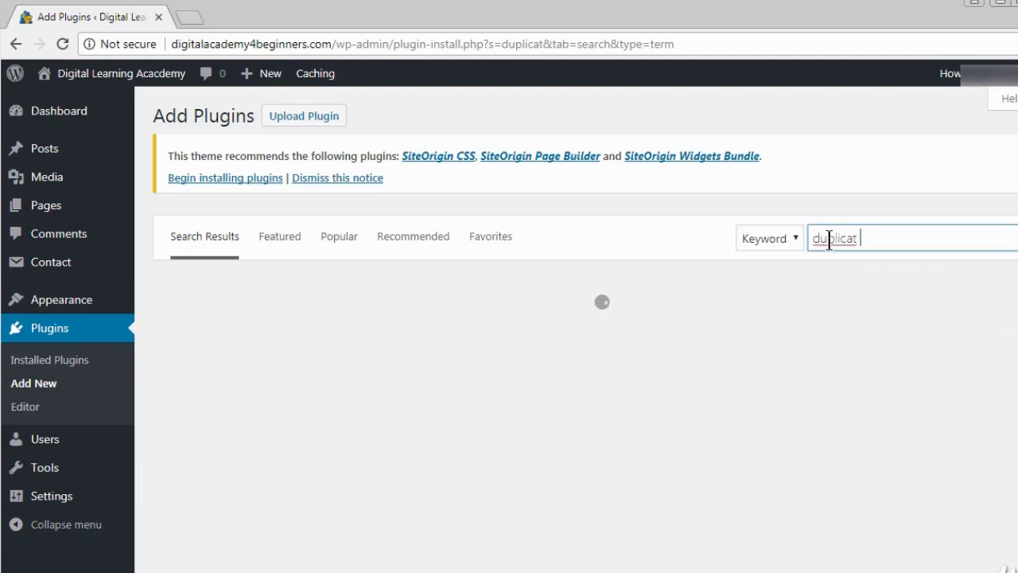
pyautogui.write(' pa')
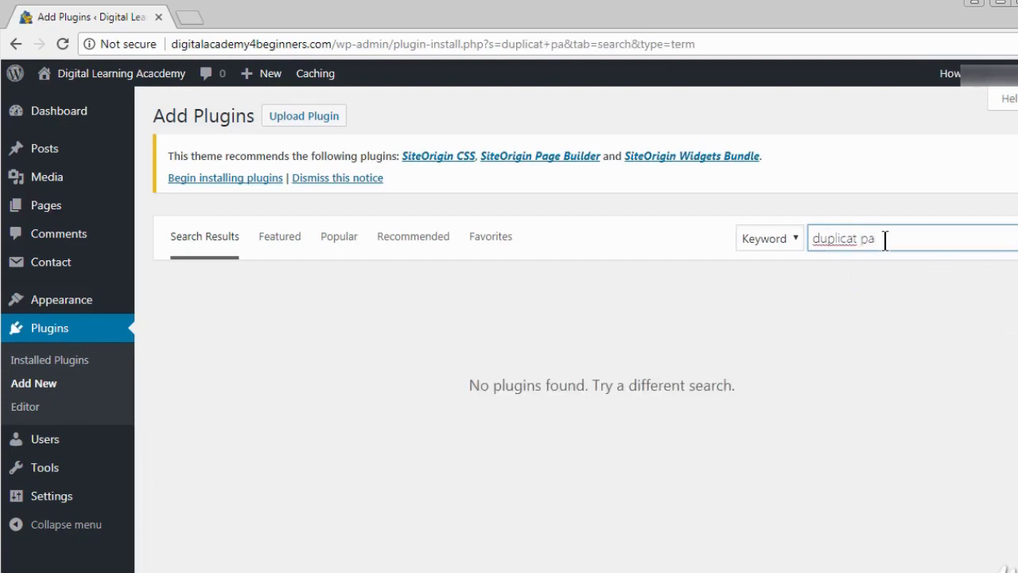
pyautogui.click(854, 241)
pyautogui.write('e')
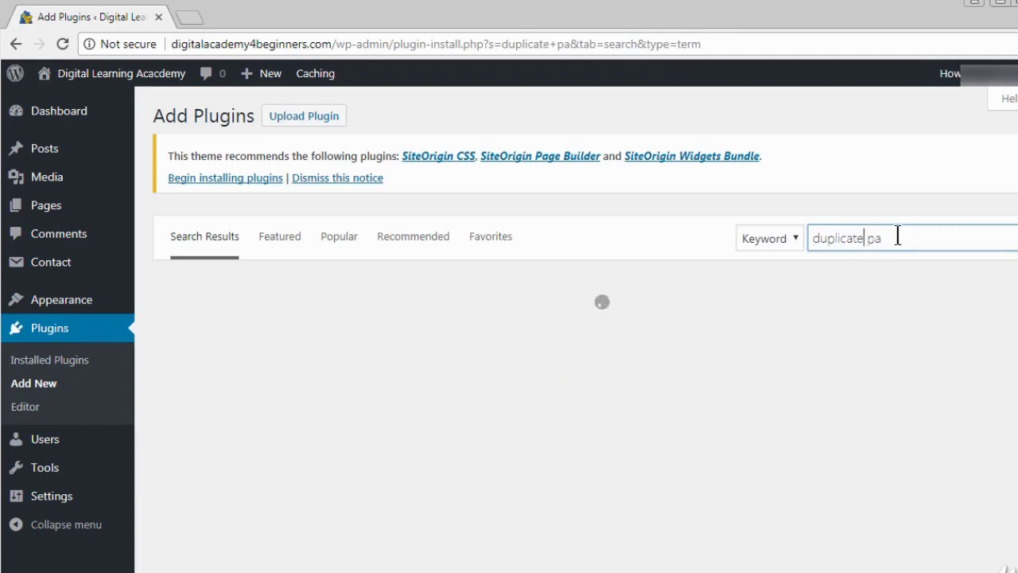
pyautogui.click(904, 235)
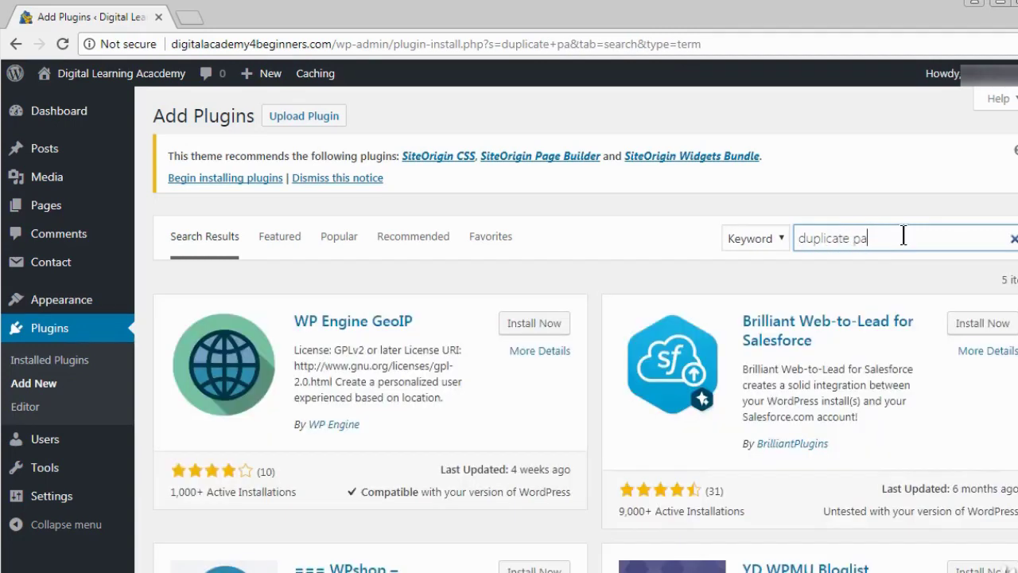
pyautogui.write('ge')
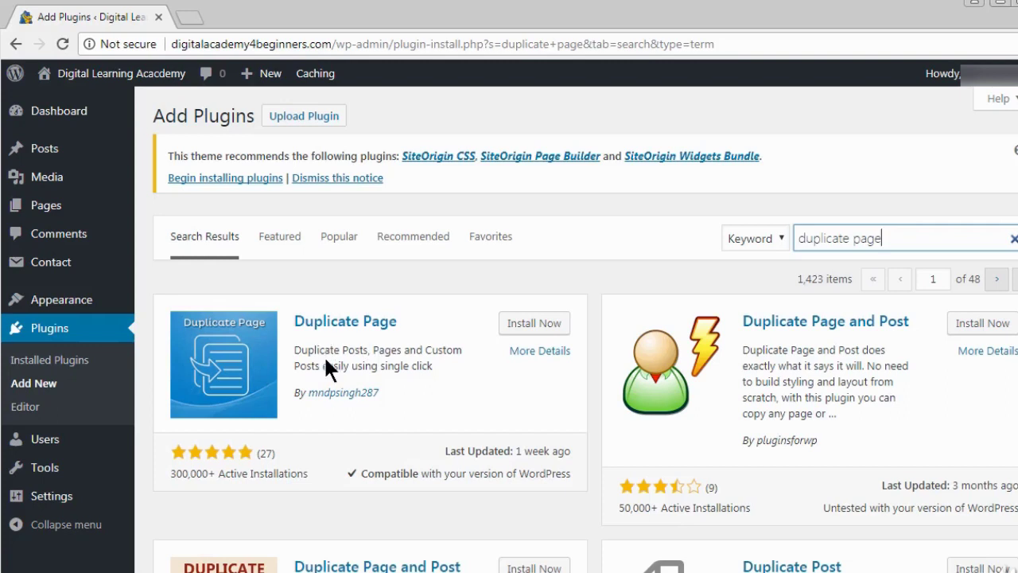
pyautogui.click(528, 328)
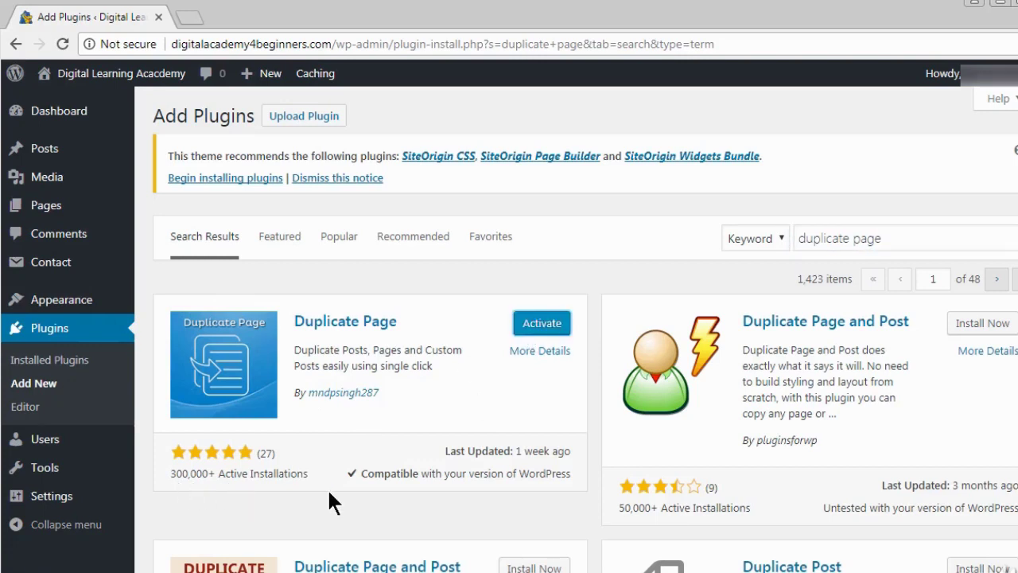
pyautogui.click(543, 324)
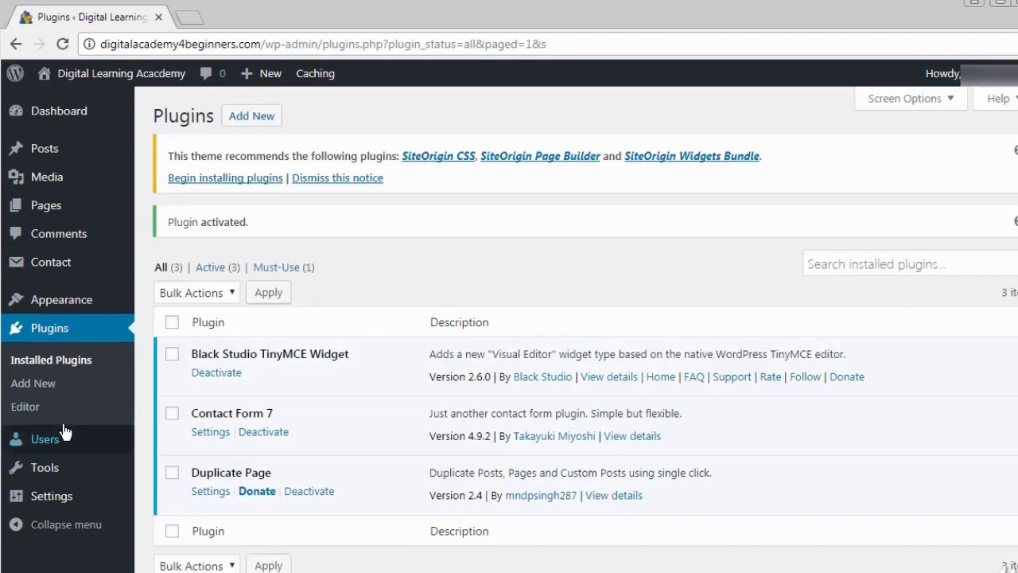
# Search the plugins available to add for "metaslider", and install and activate MetaSlider.
pyautogui.click(32, 383)
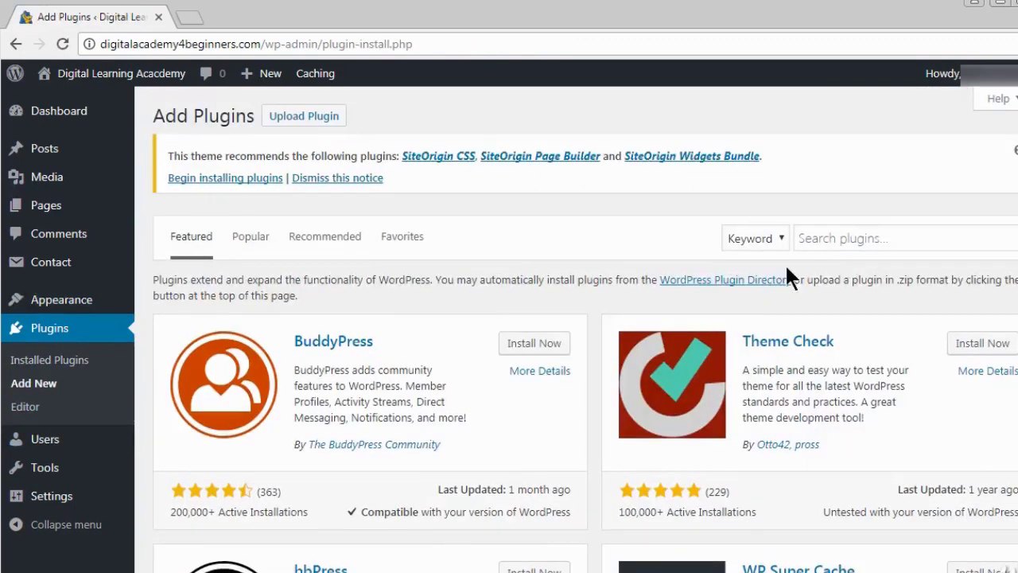
pyautogui.click(838, 239)
pyautogui.write('metaslider')
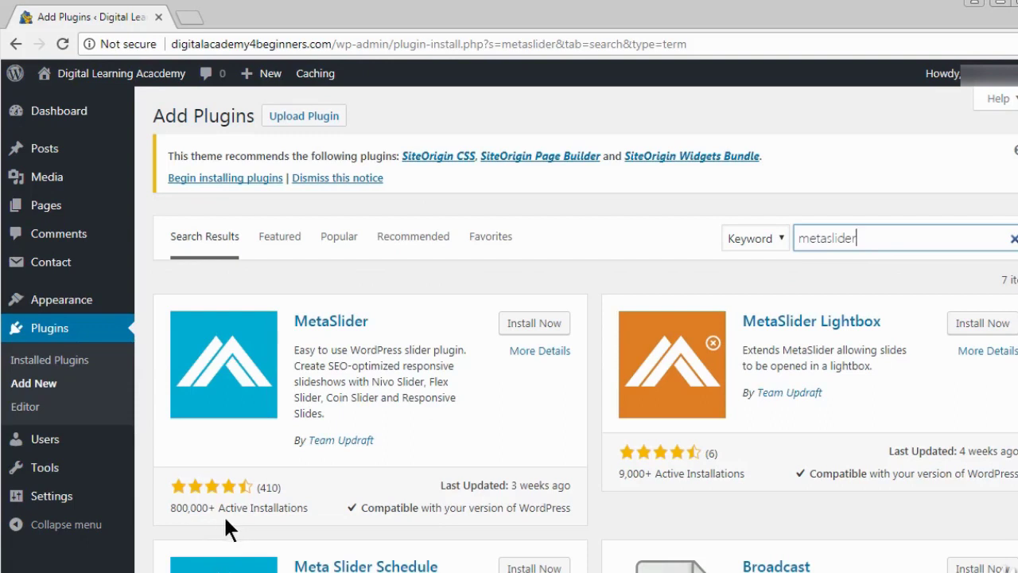
pyautogui.click(534, 326)
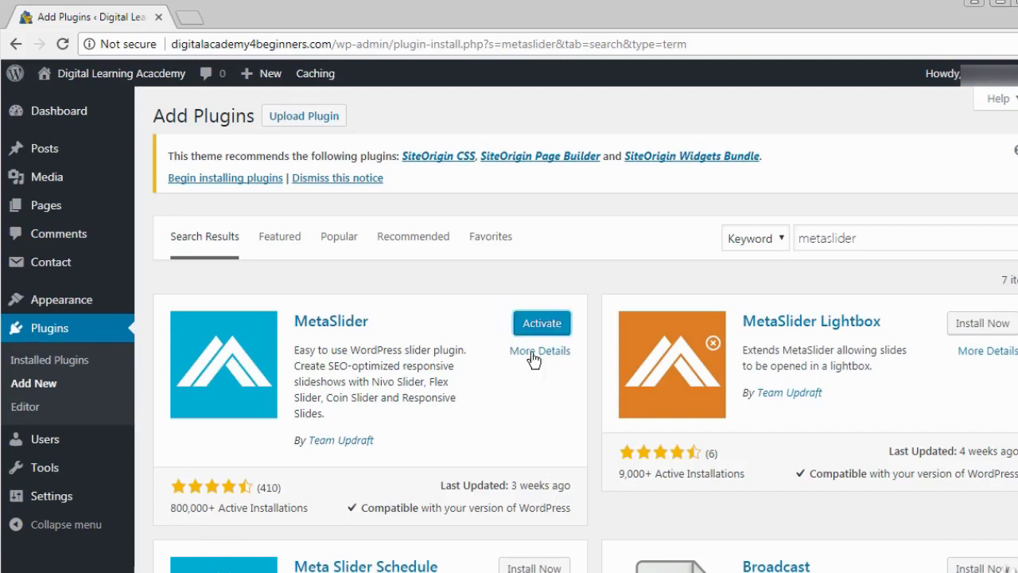
pyautogui.click(544, 326)
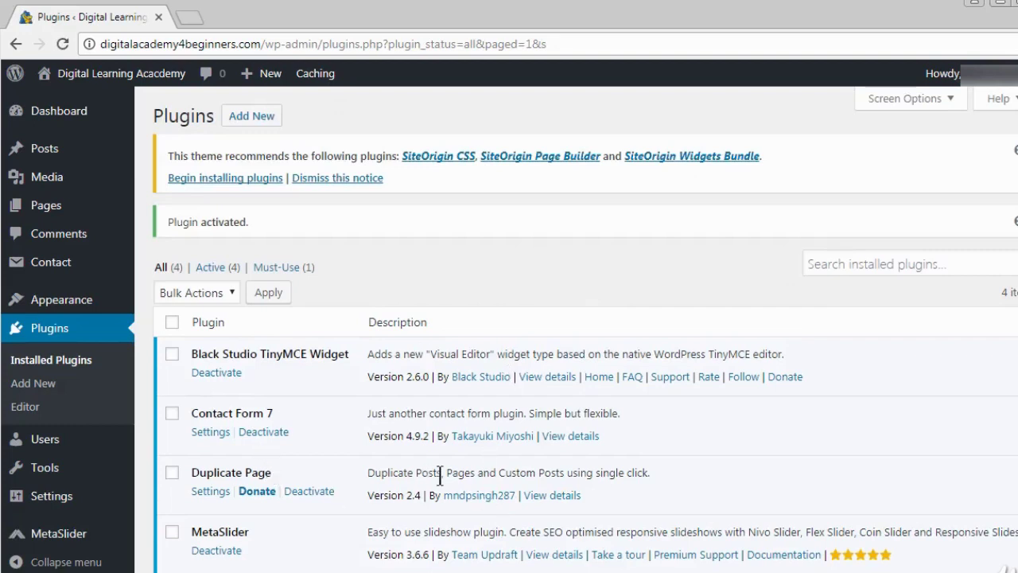
pyautogui.scroll(-1, 334, 396)
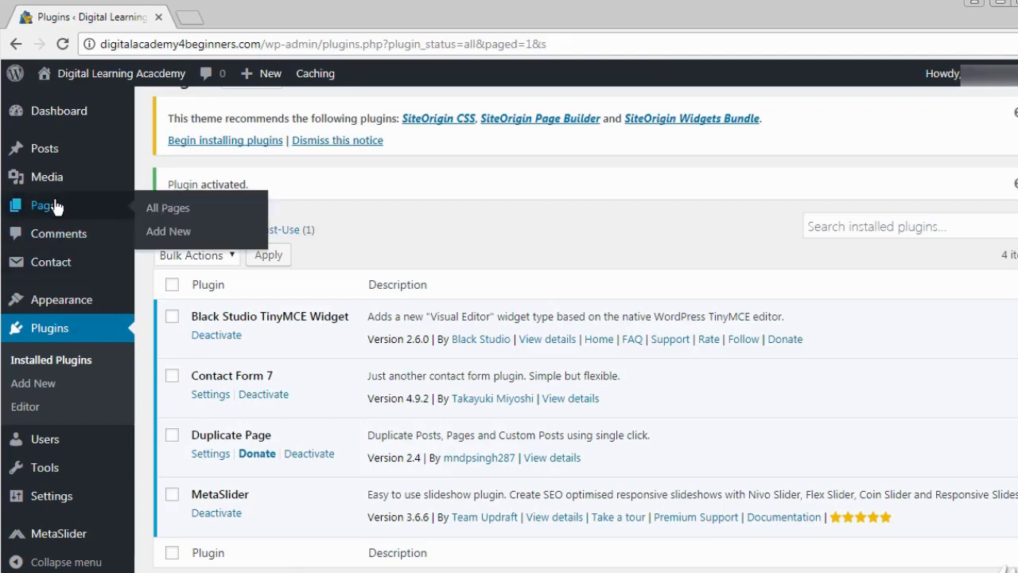
# Bulk install the theme's recommended plugins SiteOrigin CSS, SiteOrigin Page Builder and SiteOrigin Widgets Bundle.
pyautogui.moveTo(81, 307)
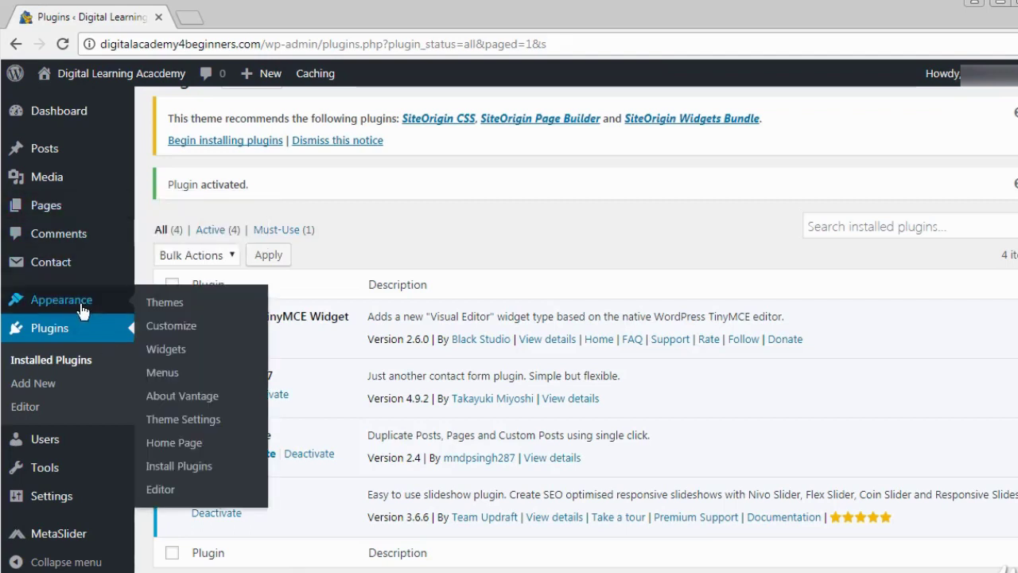
pyautogui.click(175, 310)
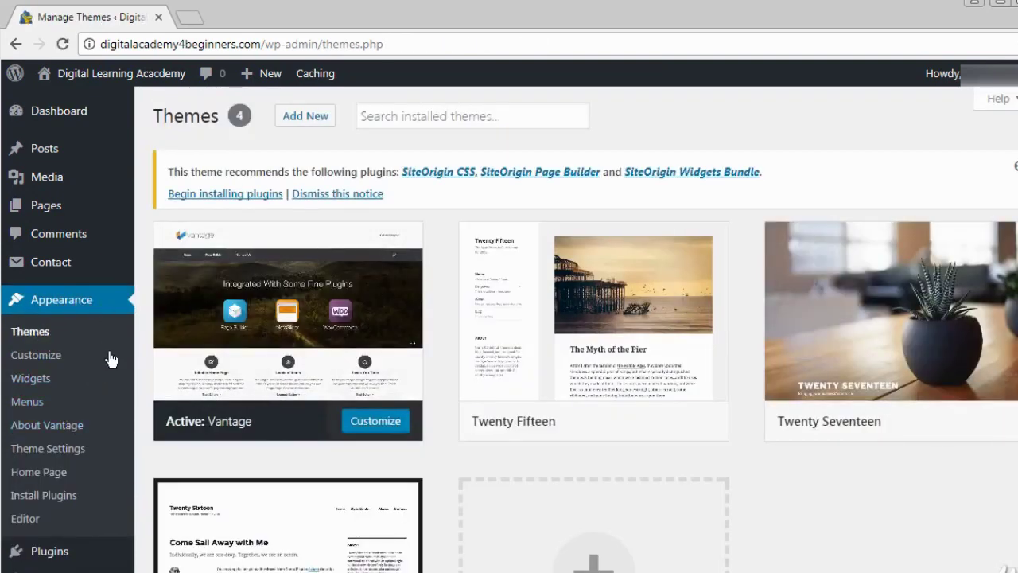
pyautogui.click(50, 499)
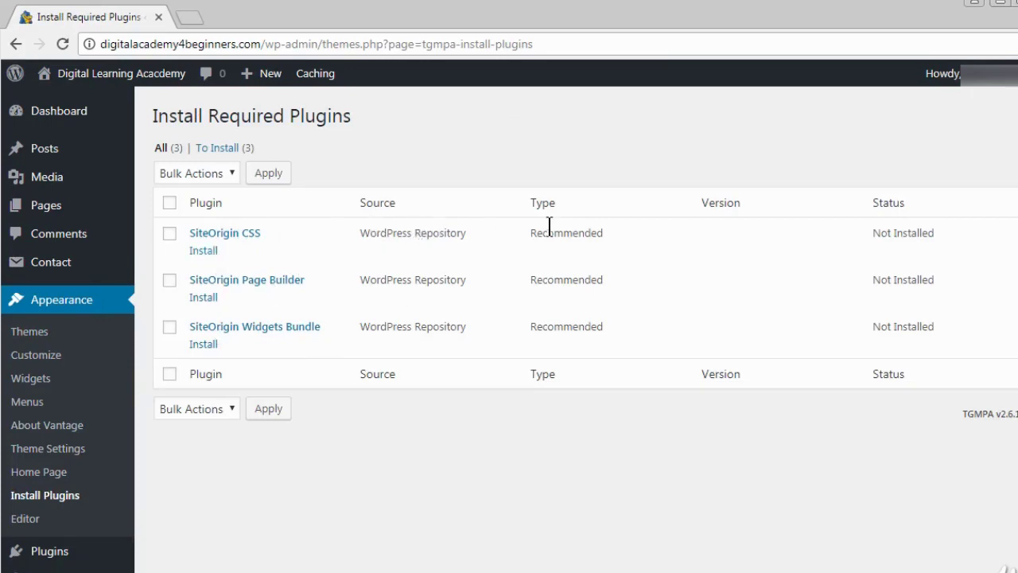
pyautogui.click(170, 204)
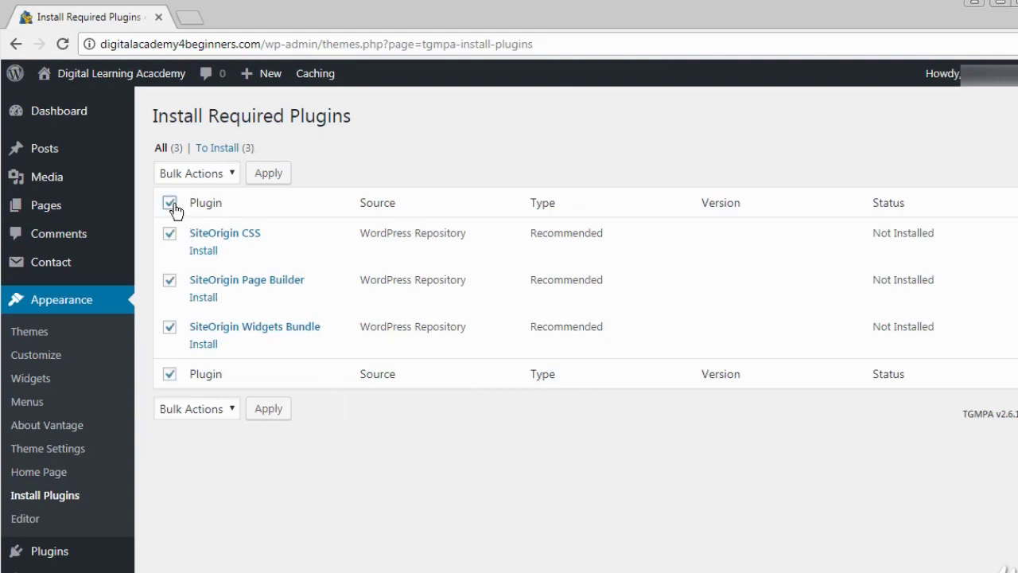
pyautogui.click(230, 166)
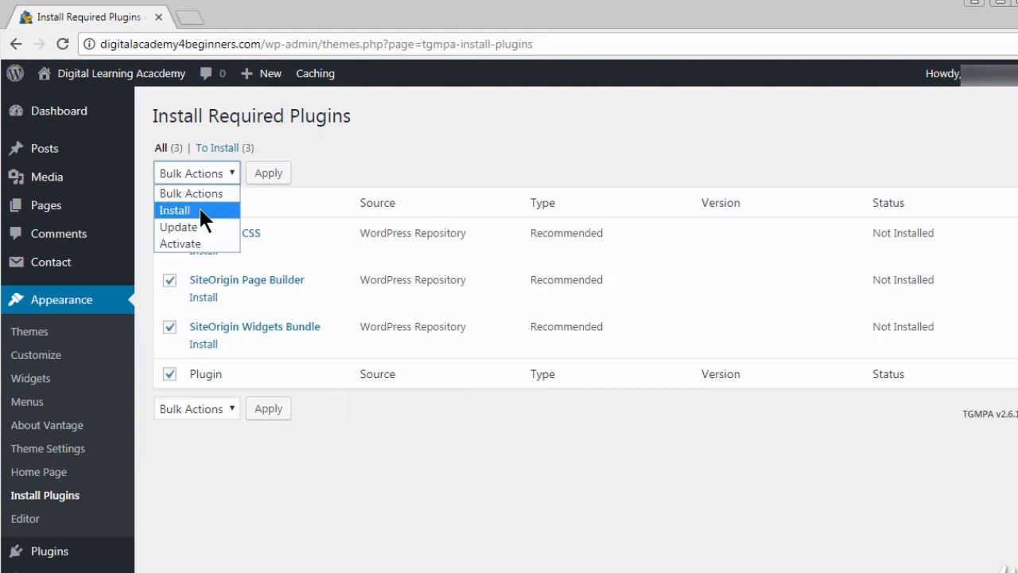
pyautogui.click(200, 210)
pyautogui.click(267, 176)
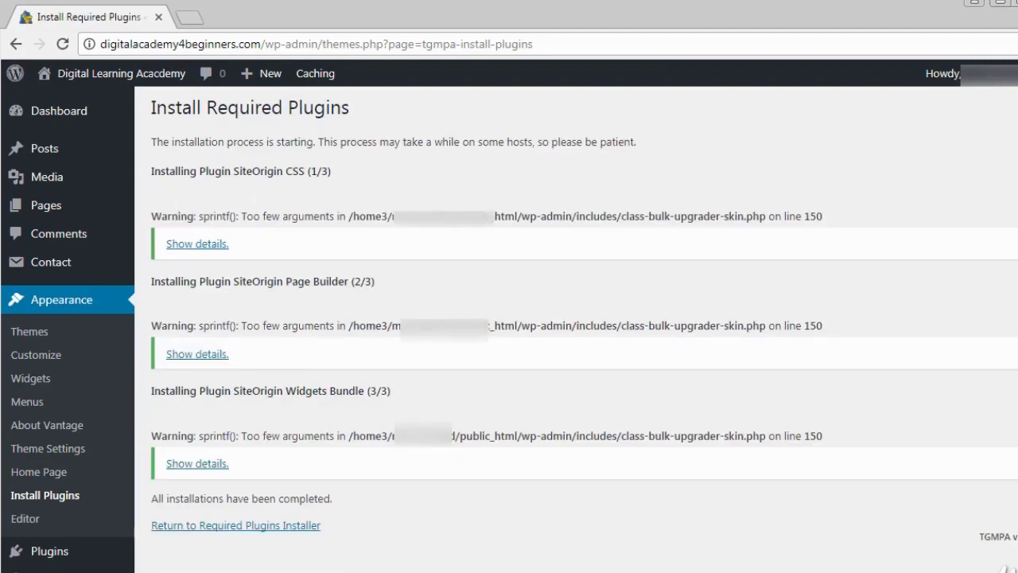
# Return to the installed plugins list and activate Page Builder by SiteOrigin.
pyautogui.scroll(-1, 167, 434)
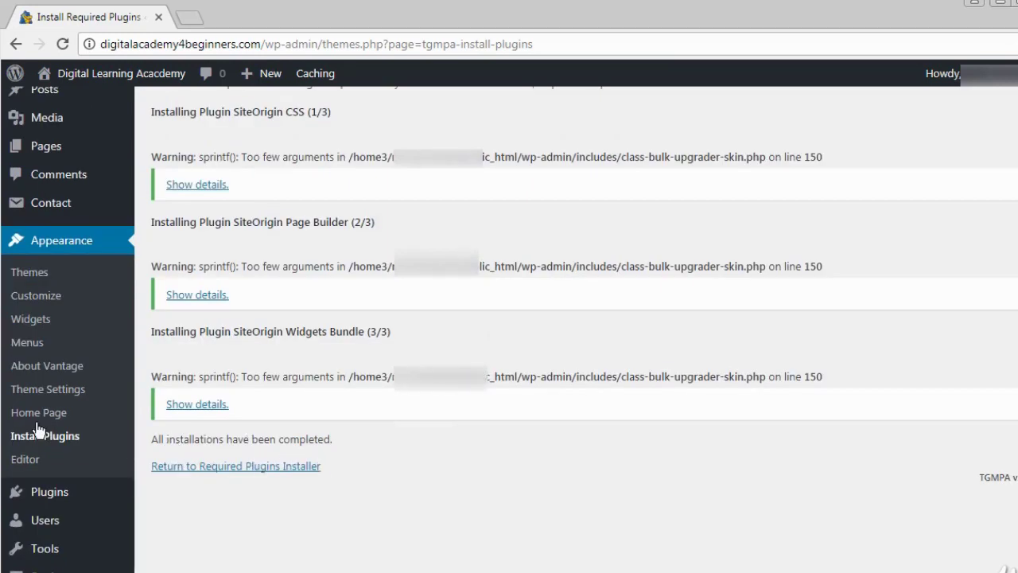
pyautogui.click(50, 494)
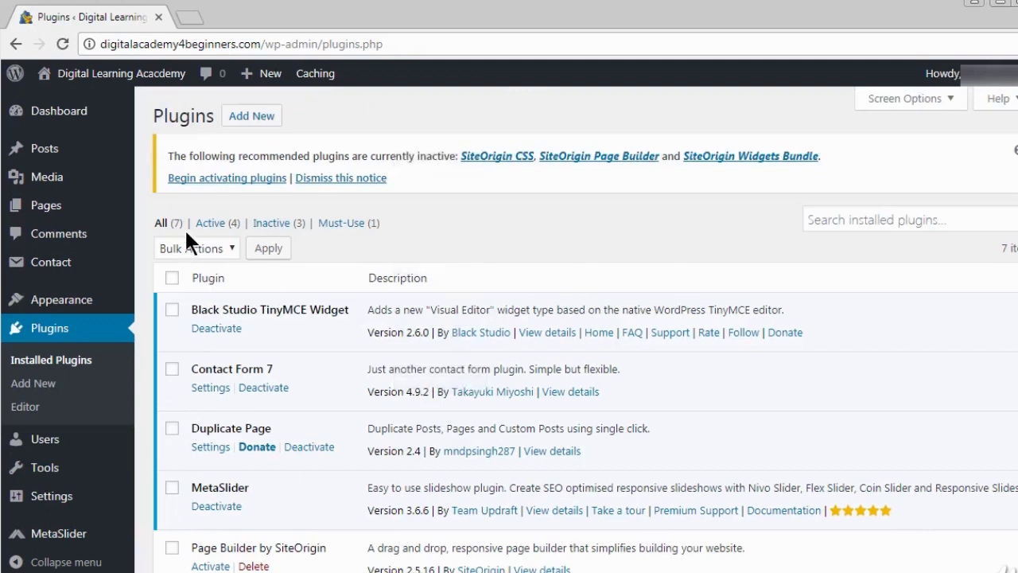
pyautogui.scroll(-2, 585, 329)
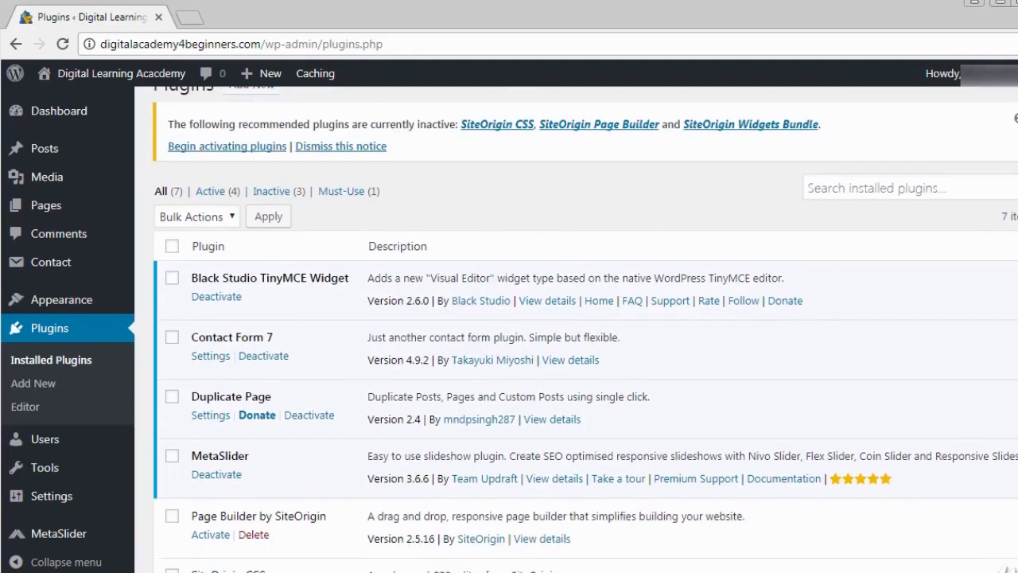
pyautogui.scroll(-1, 206, 364)
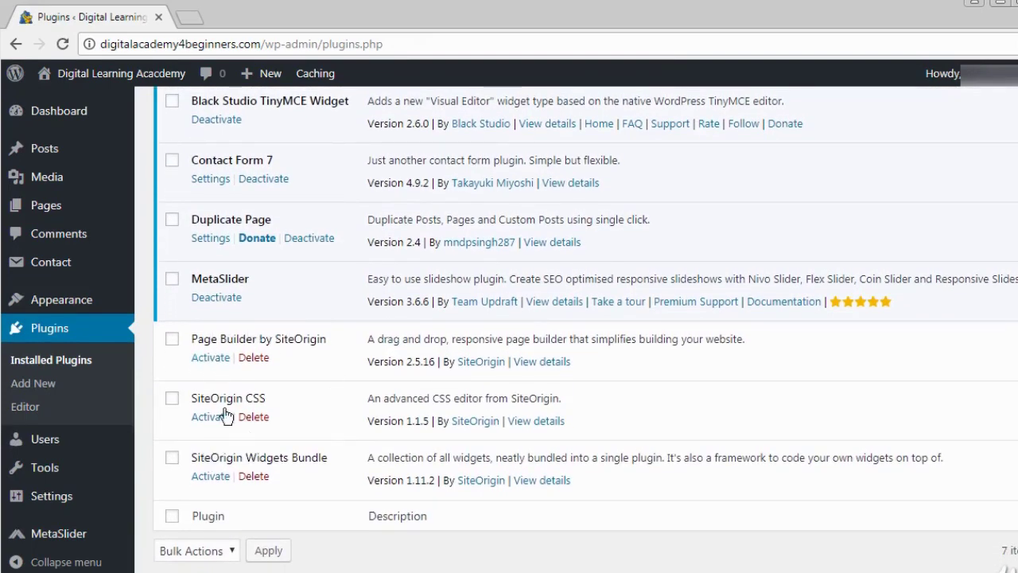
pyautogui.click(210, 358)
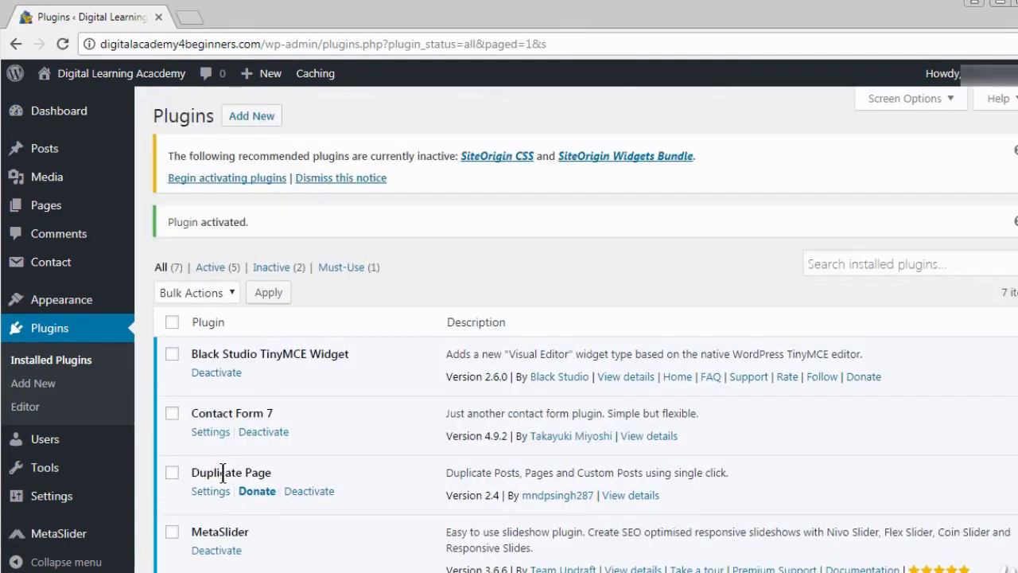
# Activate the SiteOrigin CSS and SiteOrigin Widgets Bundle plugins in the installed plugins list.
pyautogui.scroll(-4, 237, 396)
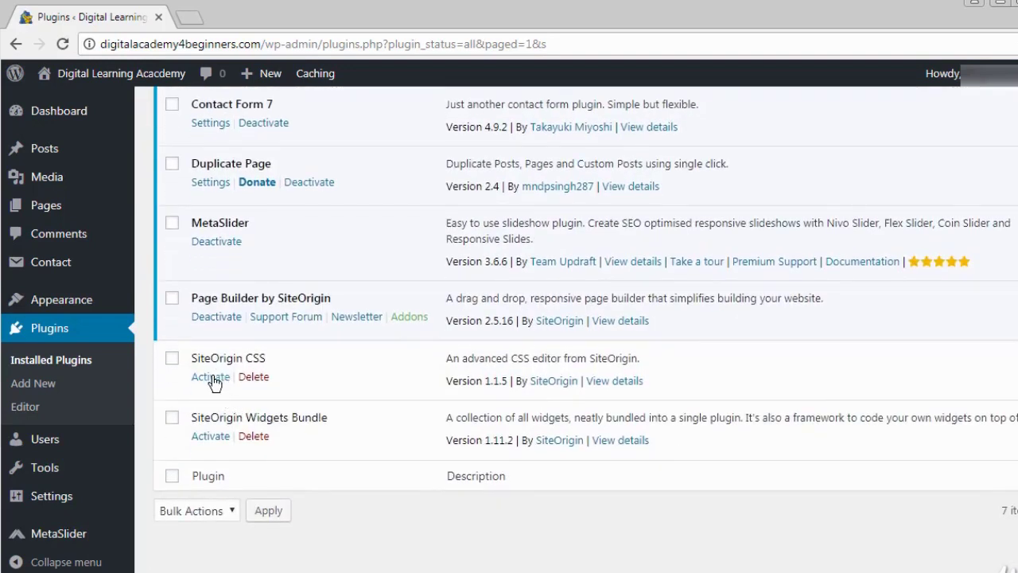
pyautogui.click(216, 370)
pyautogui.click(217, 437)
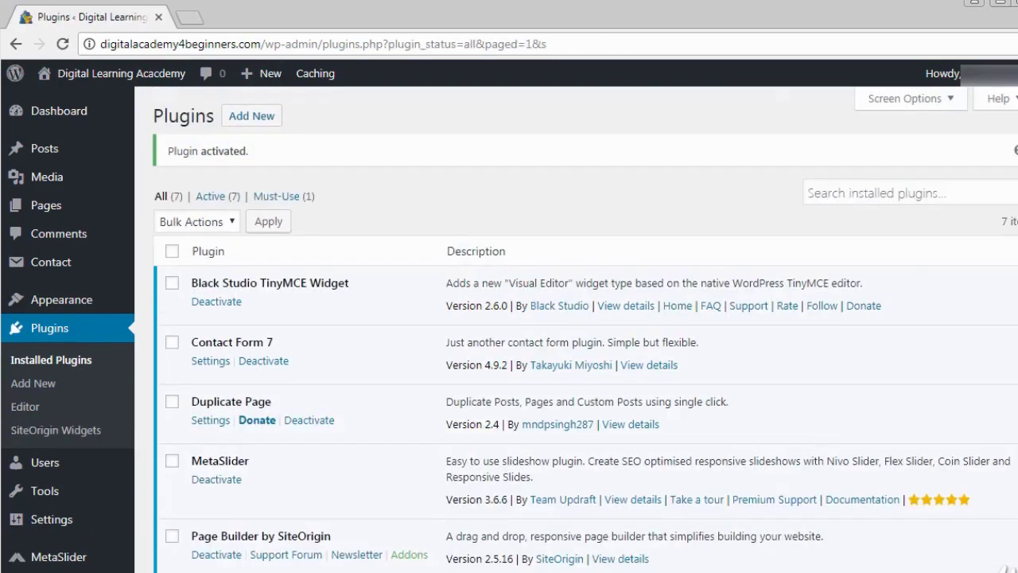
# Review the full list of installed plugins and the bulk actions available for them.
pyautogui.scroll(-3, 556, 334)
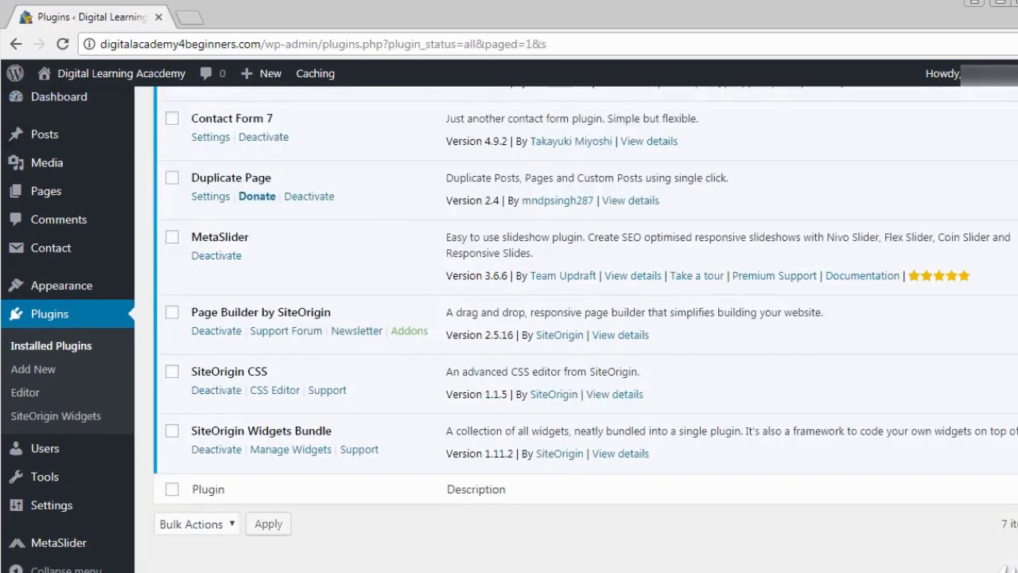
pyautogui.scroll(3, 556, 334)
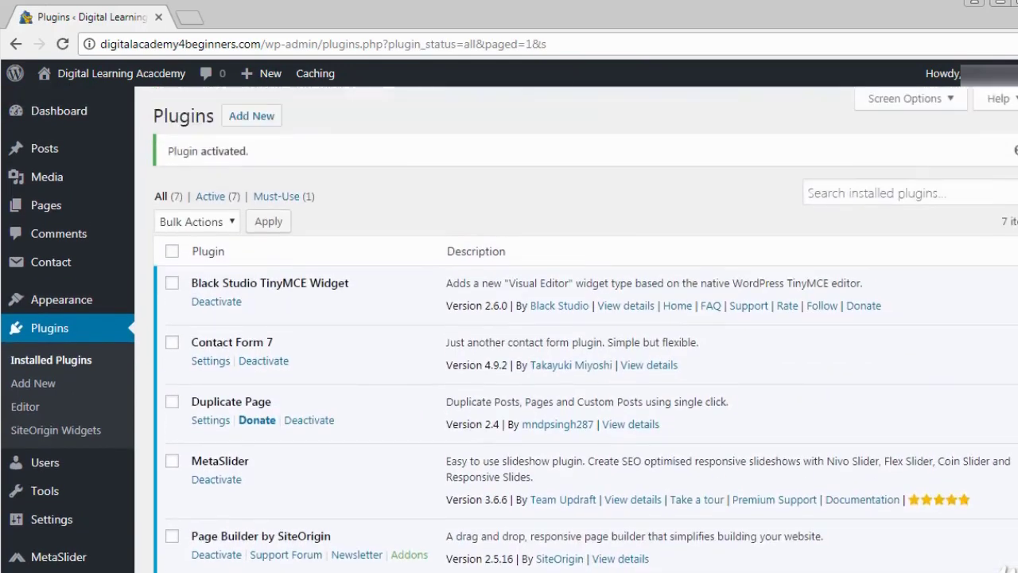
pyautogui.scroll(-2, 557, 334)
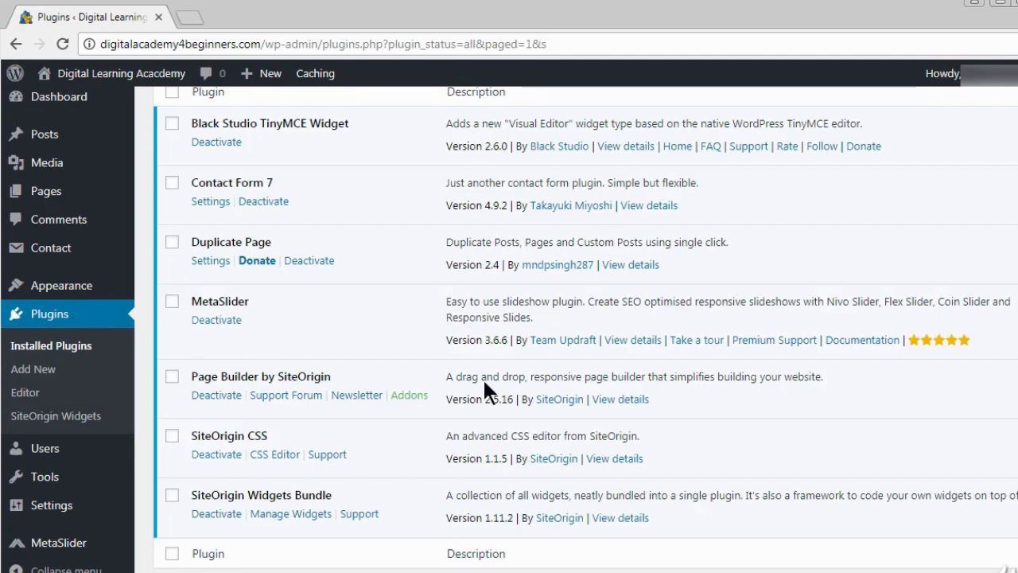
pyautogui.scroll(2, 508, 329)
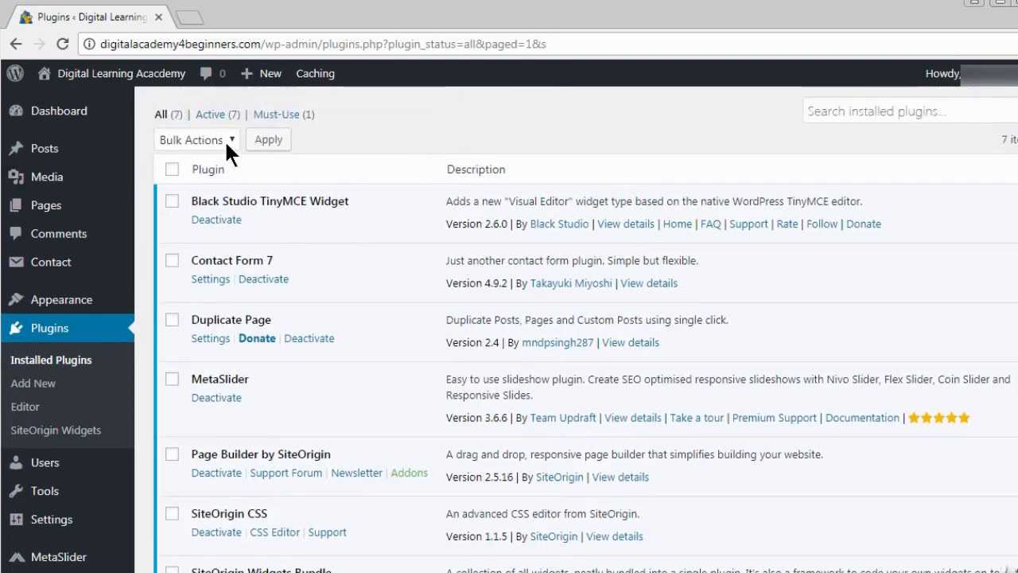
pyautogui.click(224, 139)
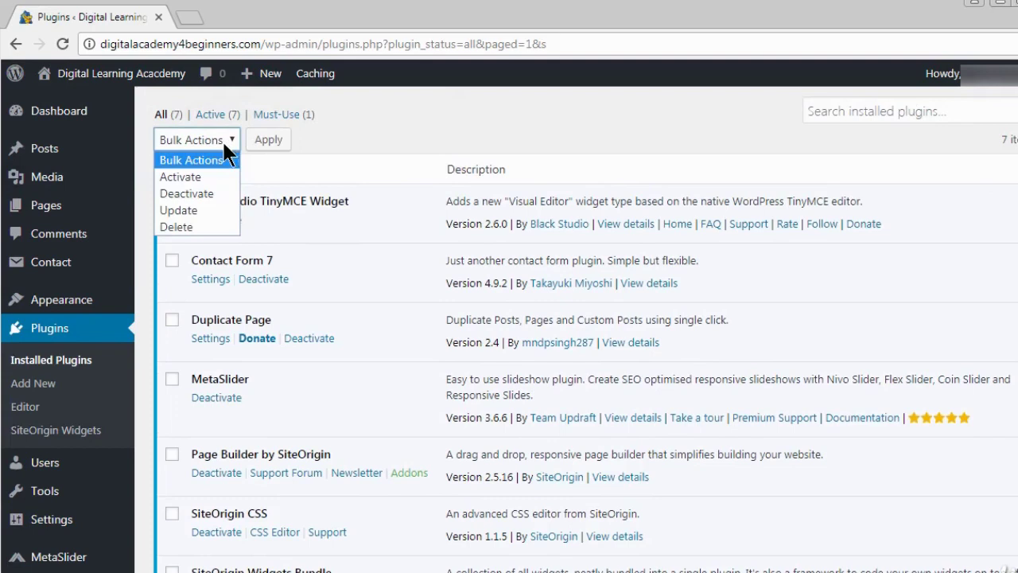
pyautogui.click(326, 148)
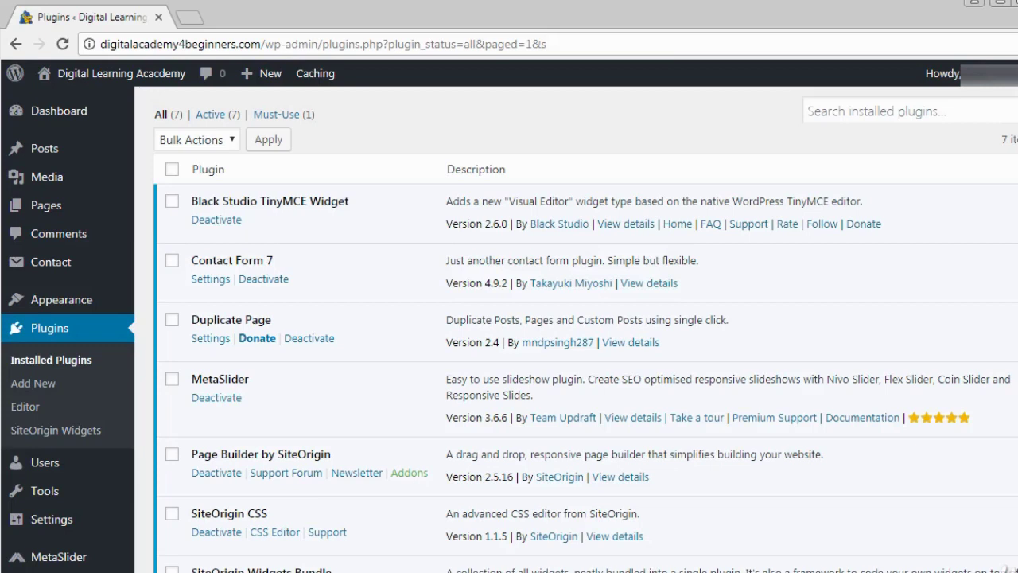
# Reload the installed plugins list and open the page for adding new plugins.
pyautogui.click(56, 338)
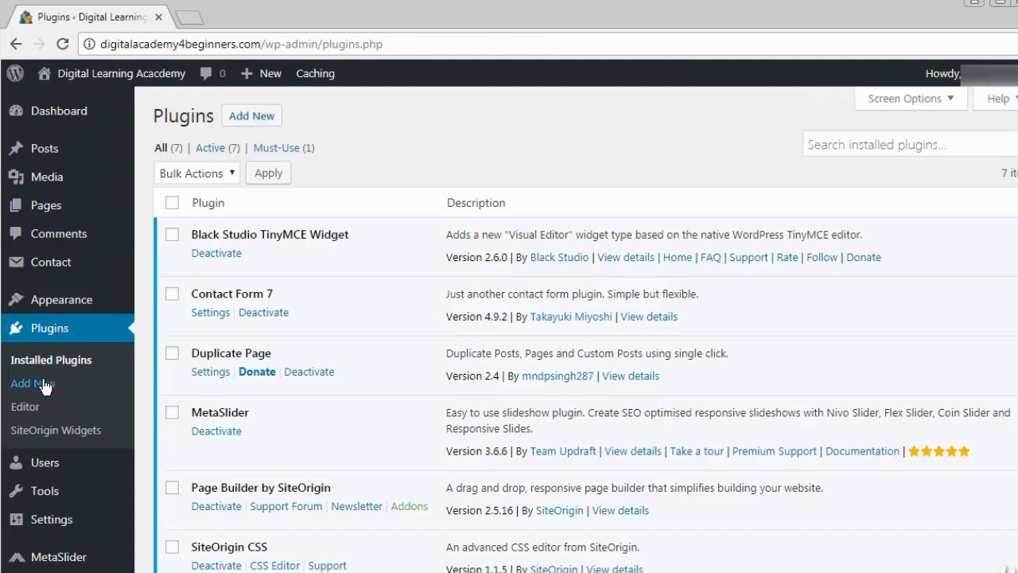
pyautogui.click(43, 389)
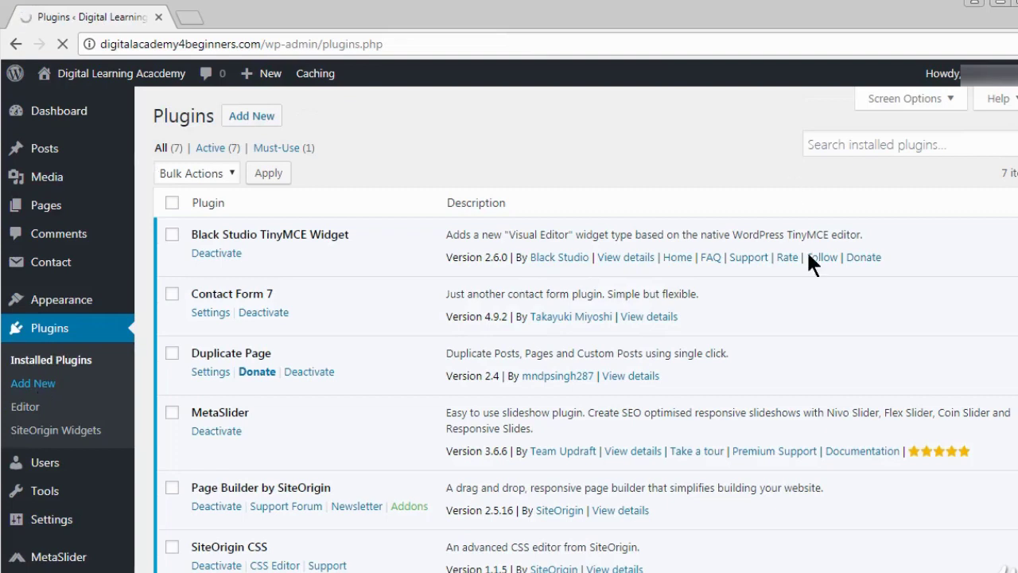